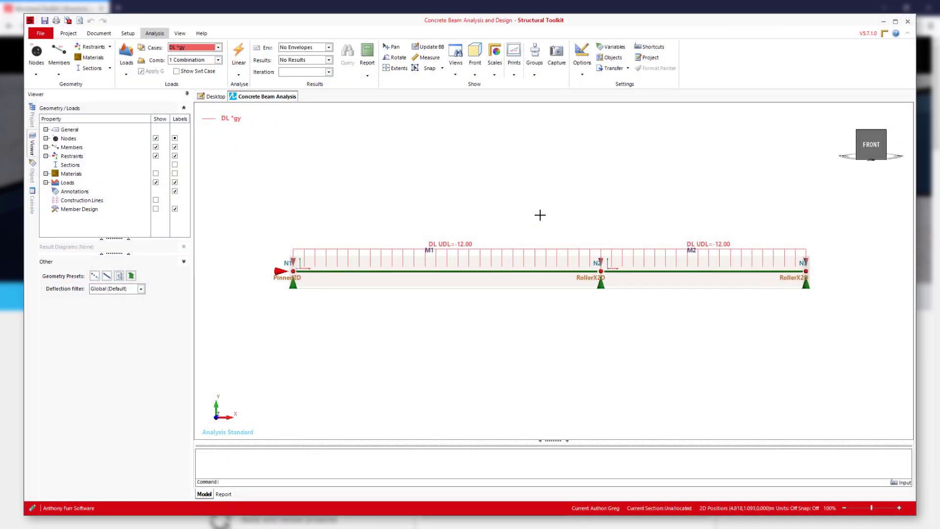
Run the linear analysis of the beam model and create a linked member design for member M1
key(F5)
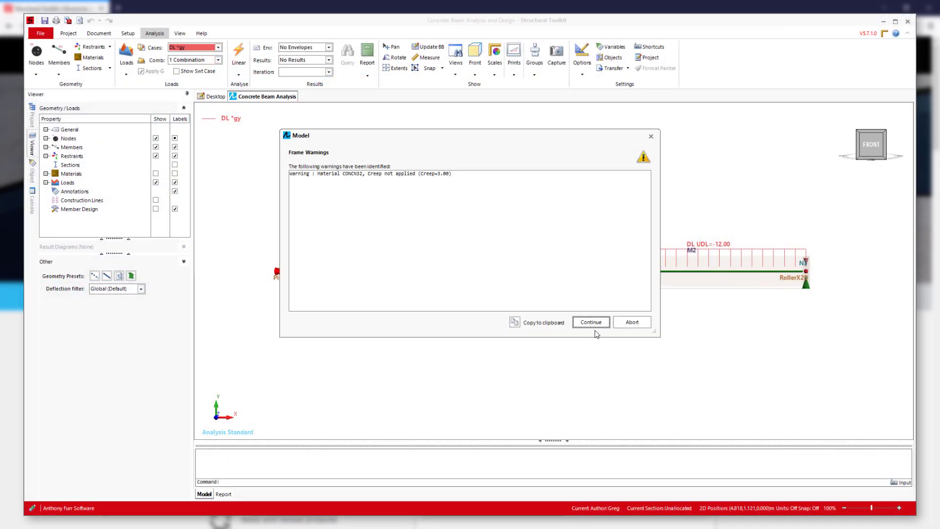
click(590, 322)
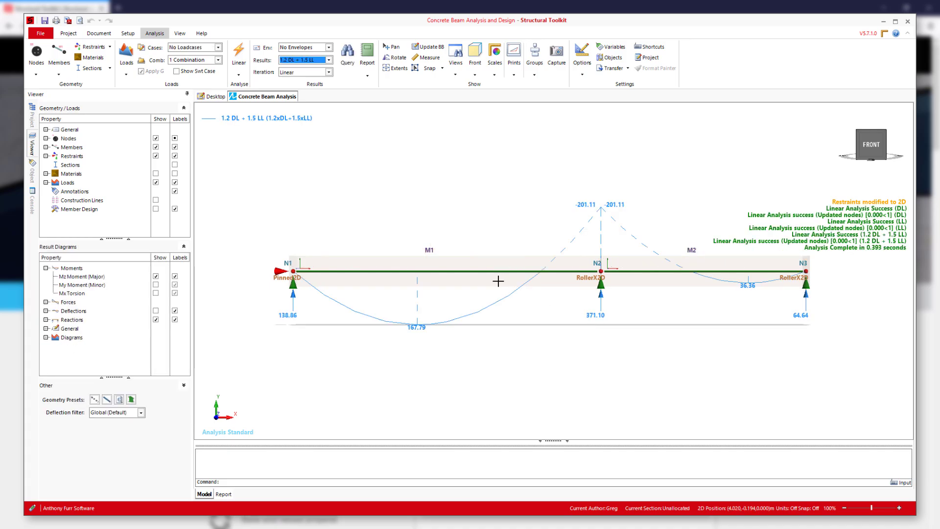
click(483, 272)
right_click(483, 275)
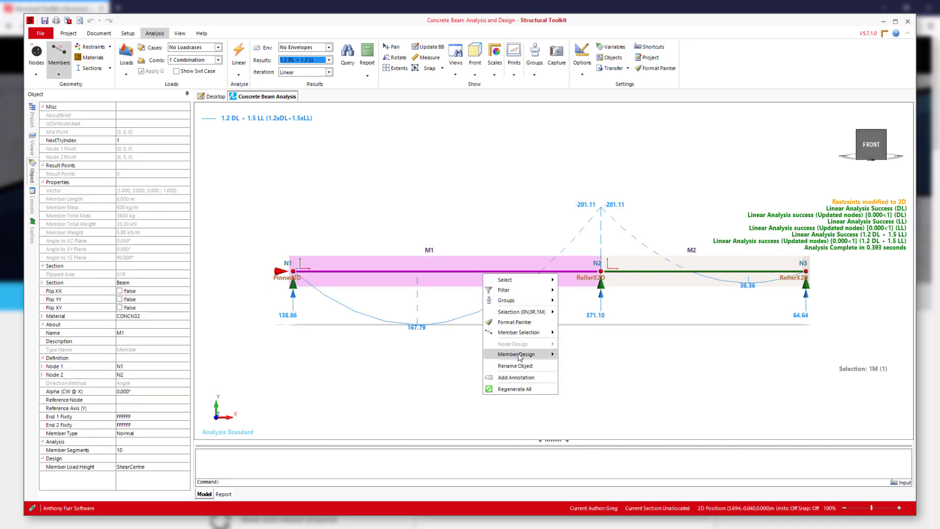
mouse_move(534, 354)
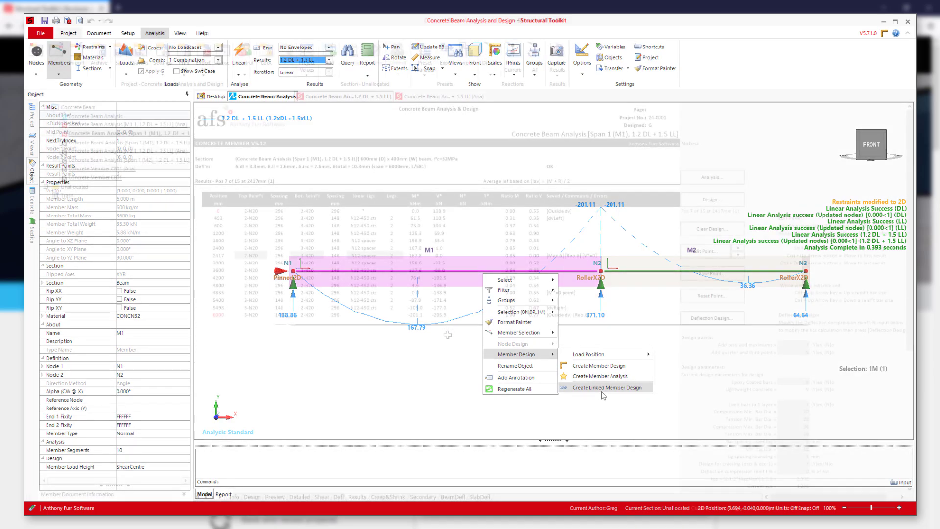
click(602, 393)
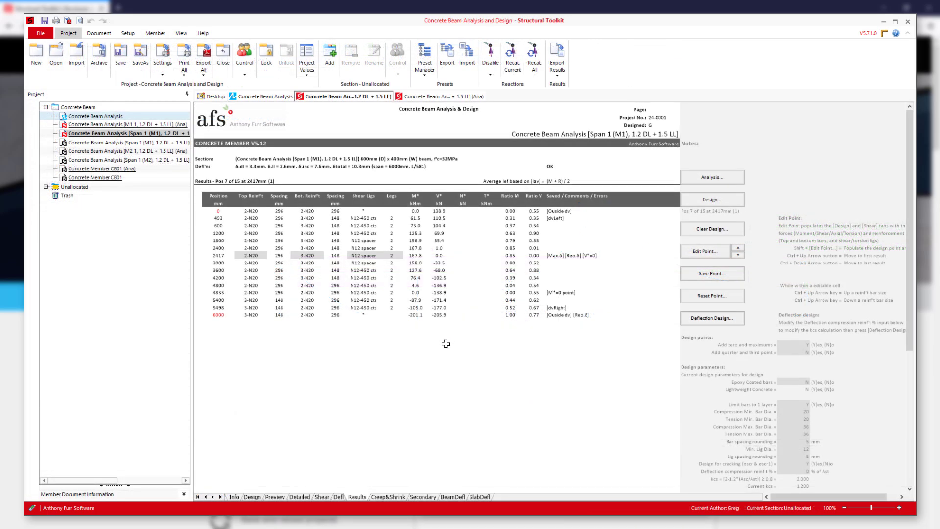
Review the detailed bending strength calculations of the Span 1 (M1) concrete member design
click(457, 97)
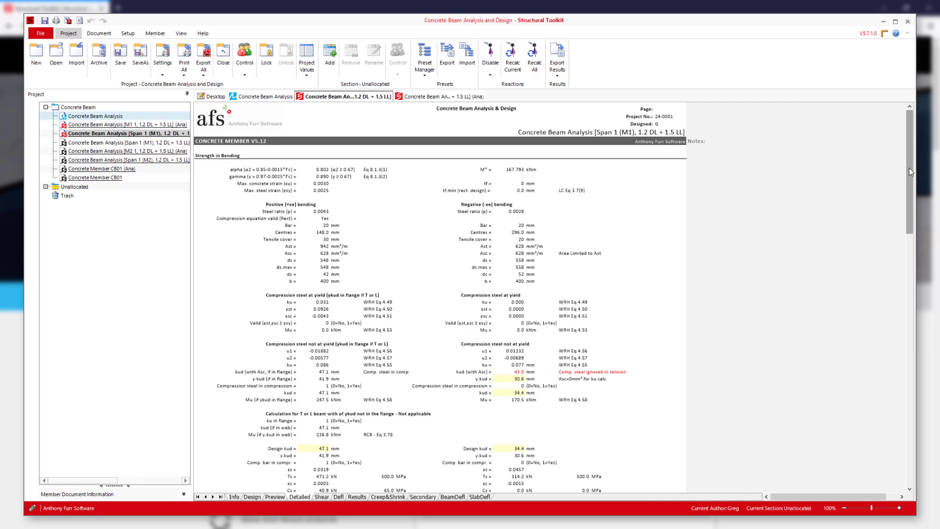
drag(910, 171, 897, 442)
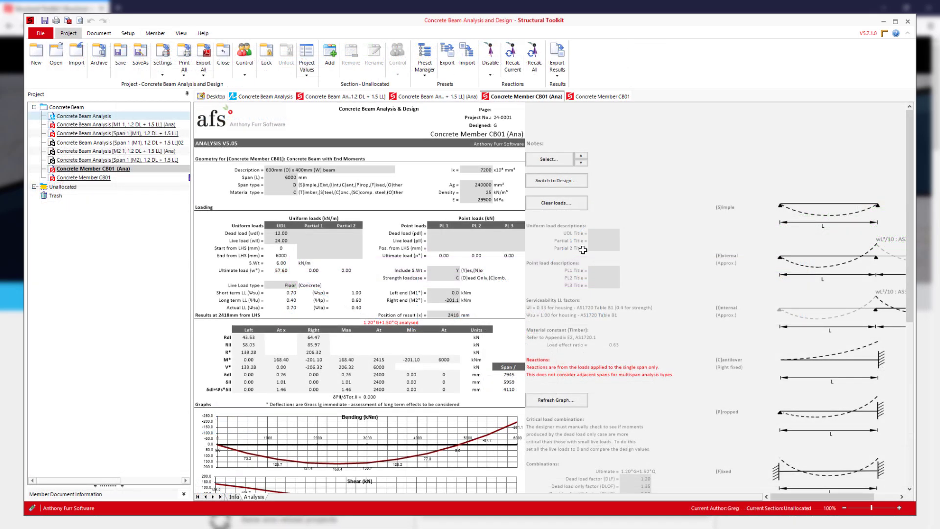
Switch Concrete Member CB01 from analysis to design and run the reinforcement design with the current live load factors
click(554, 180)
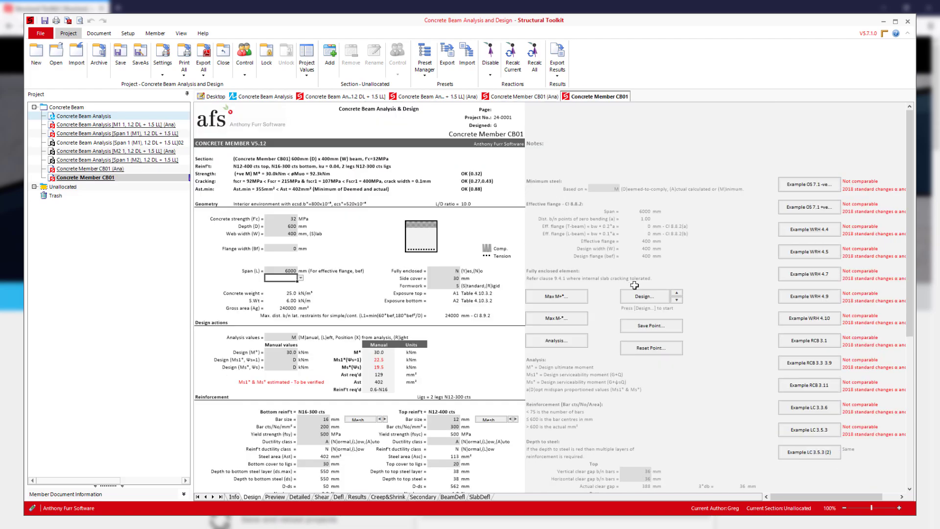
click(645, 299)
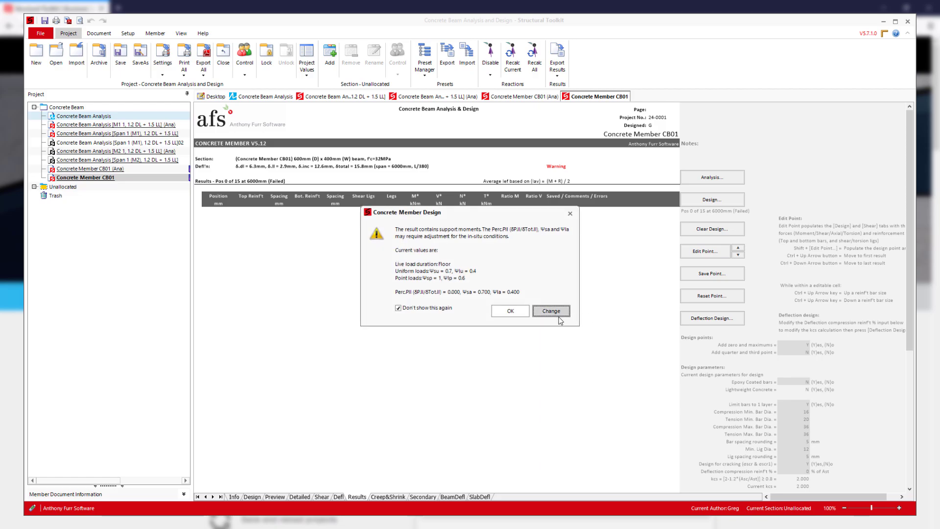
click(510, 311)
click(555, 288)
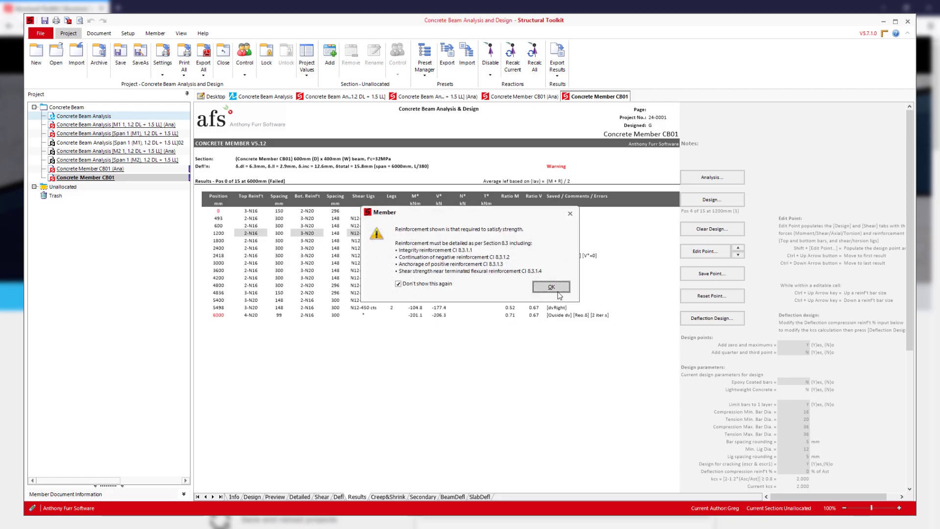
click(559, 282)
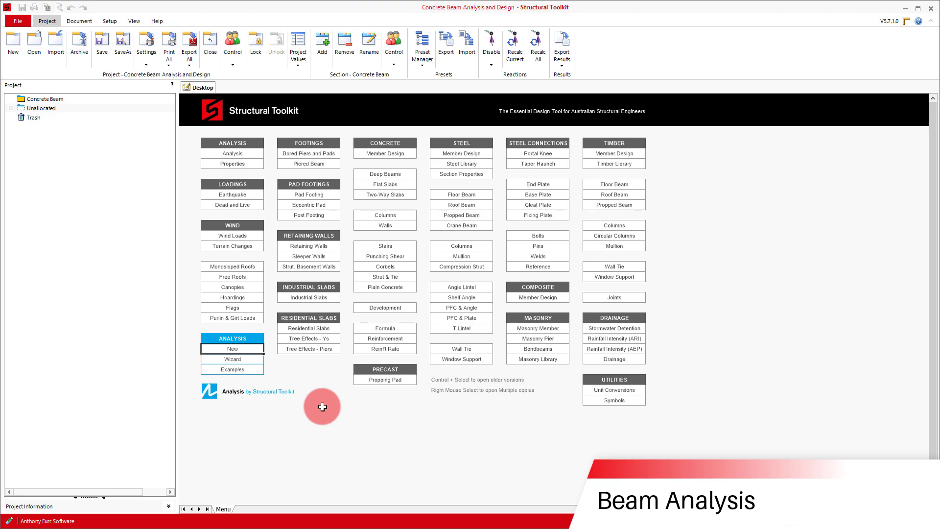
Create a new analysis document named "Concrete Beam Analysis" with the combination set 1.2 DL*g + 1.5 LL
click(242, 347)
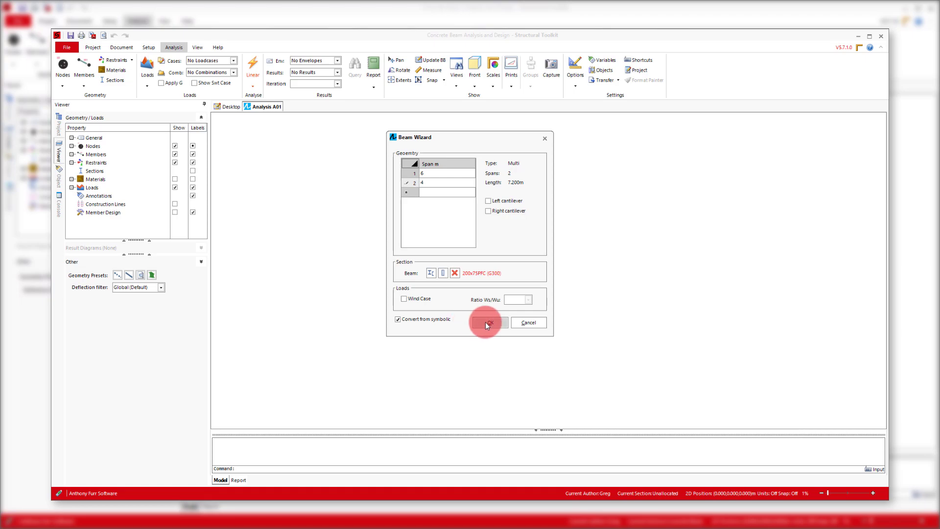
click(488, 323)
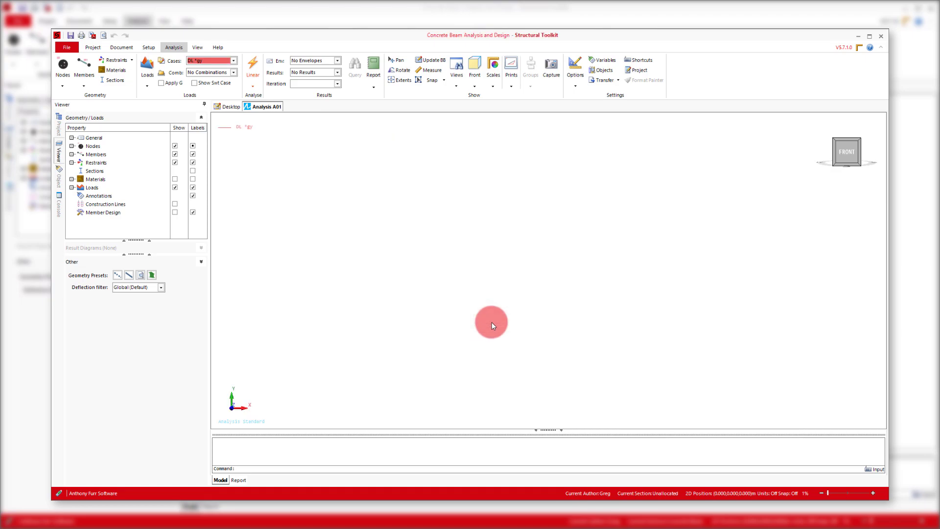
click(500, 284)
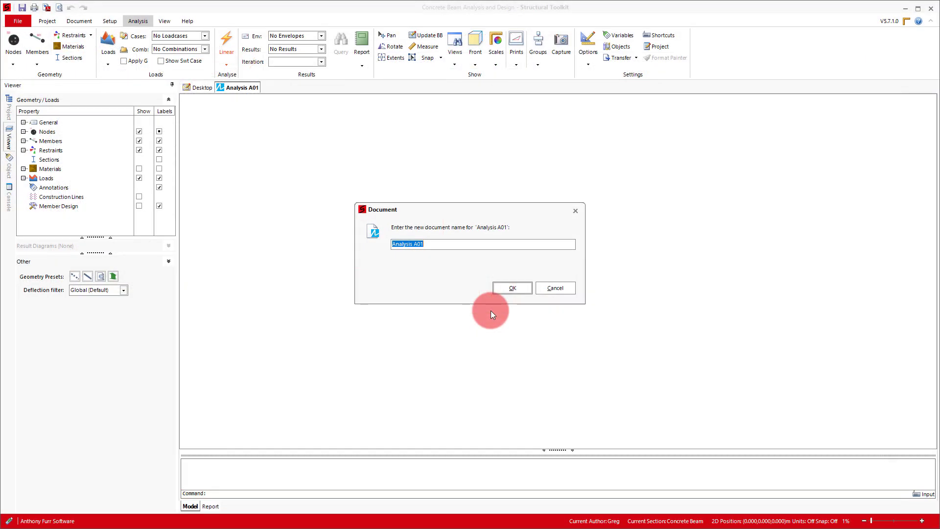
text(Concrete Beam Analysis)
key(Return)
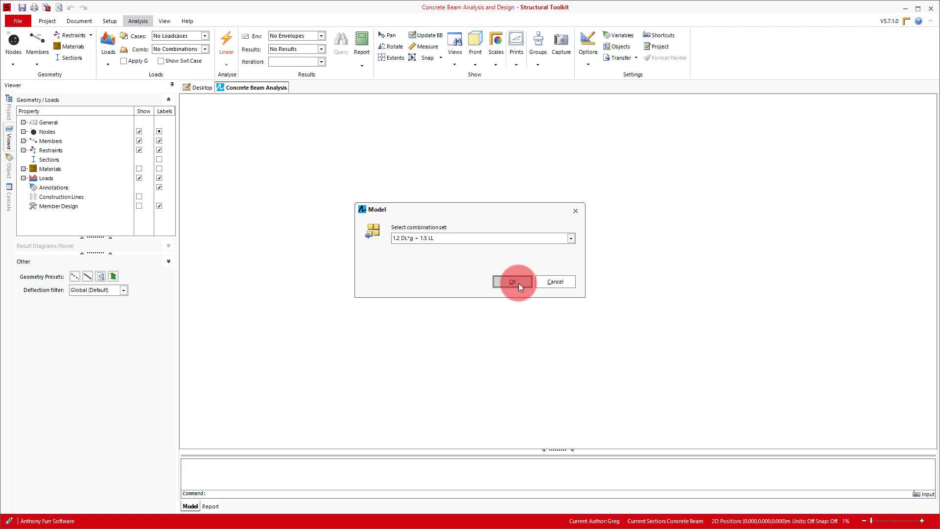
click(518, 283)
click(557, 332)
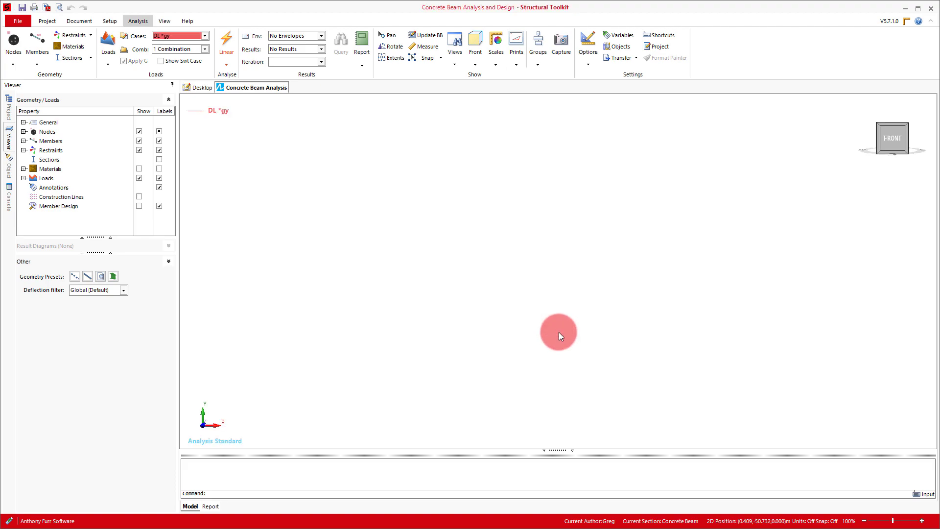
Model a two-span beam from nodes at 0,0,0, relative @6,0 and relative @4,0, generating the connecting members
key(F9)
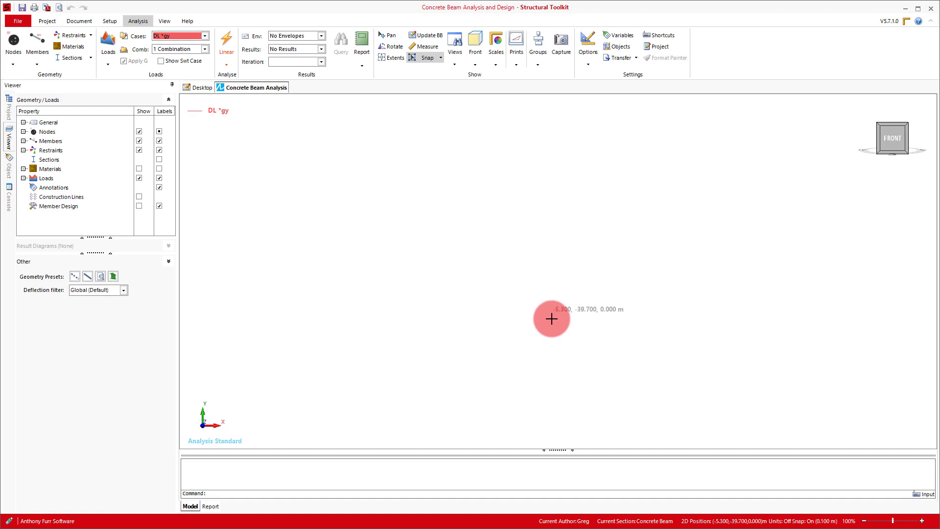
text(0,0,0)
key(Return)
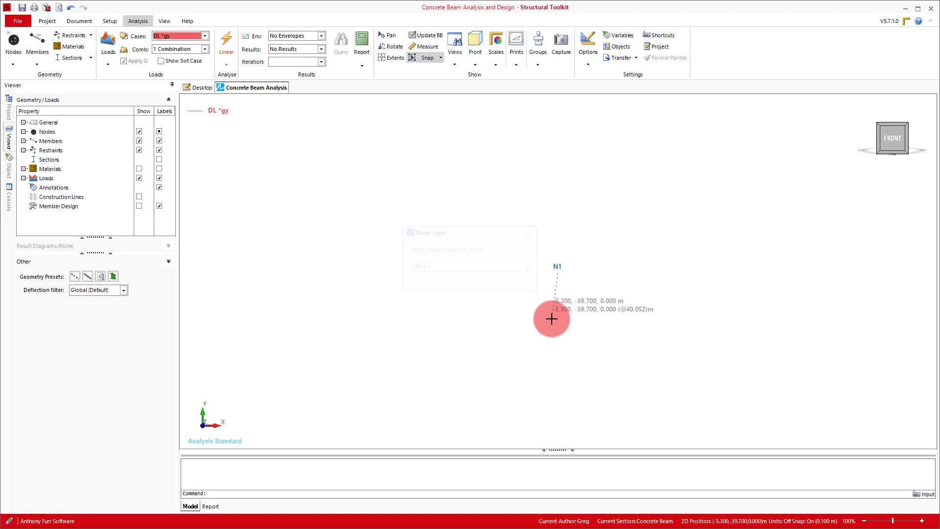
text(@)
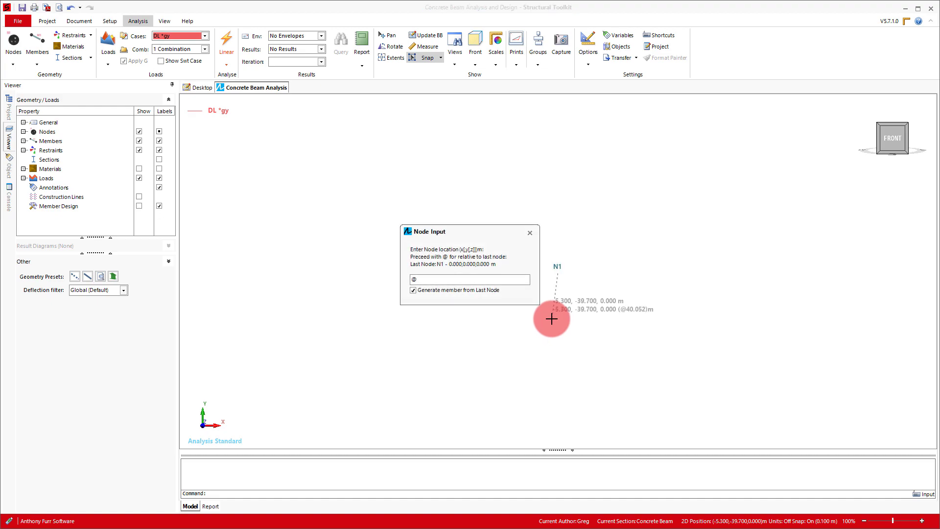
text(6,0)
key(Return)
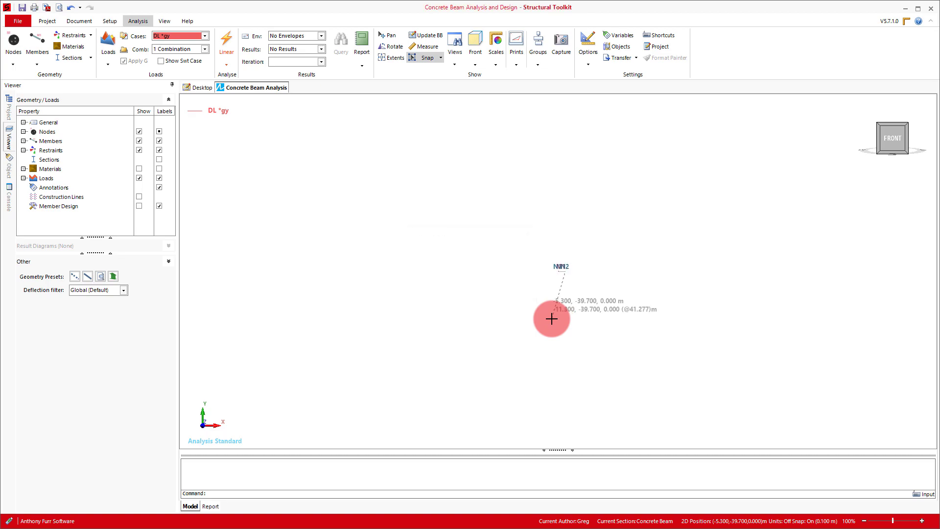
text(@4,0)
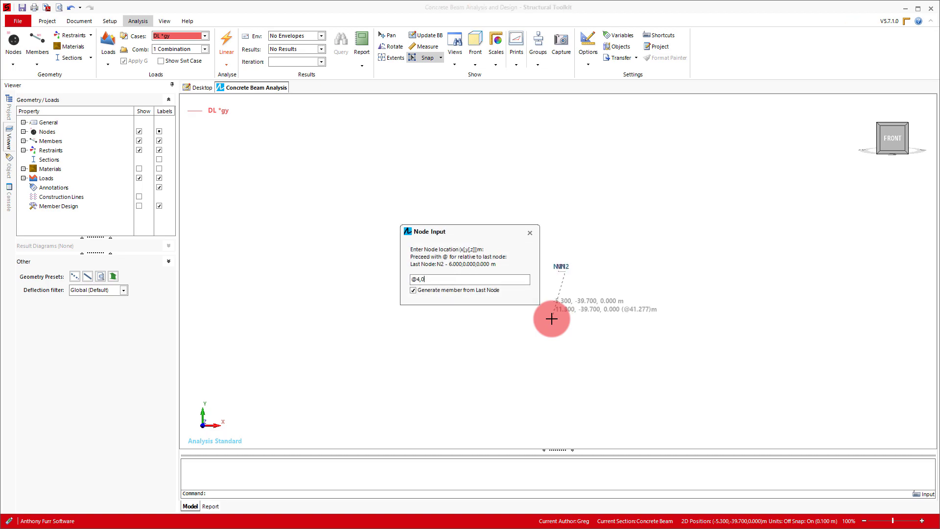
key(Return)
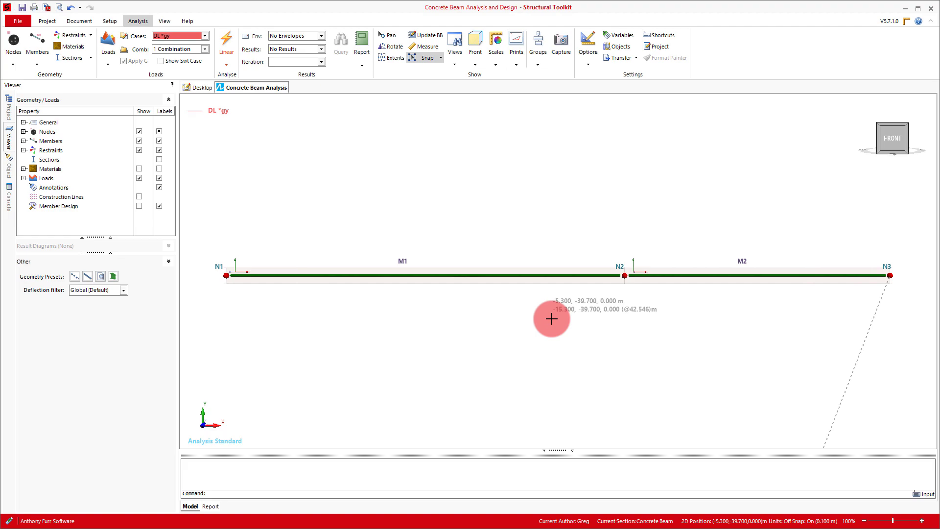
key(Escape)
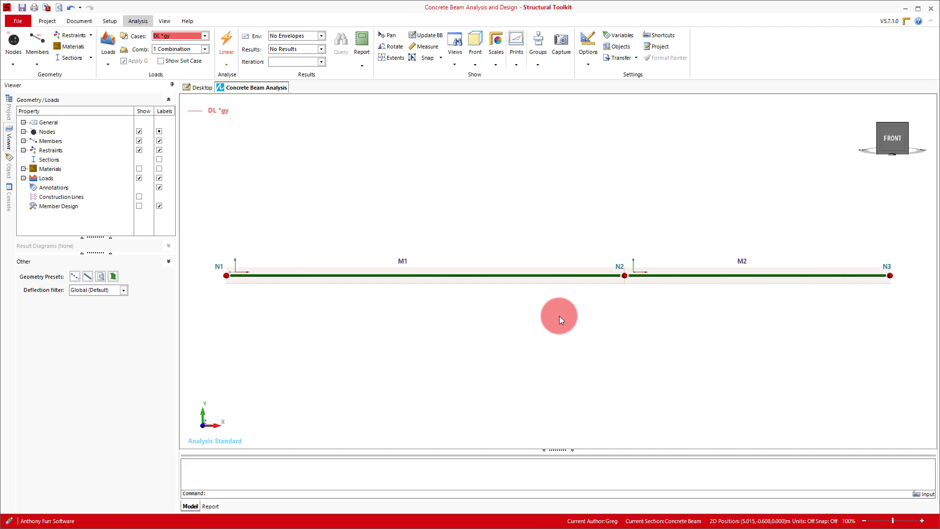
Assign a Pinned2D restraint to node N1
click(226, 275)
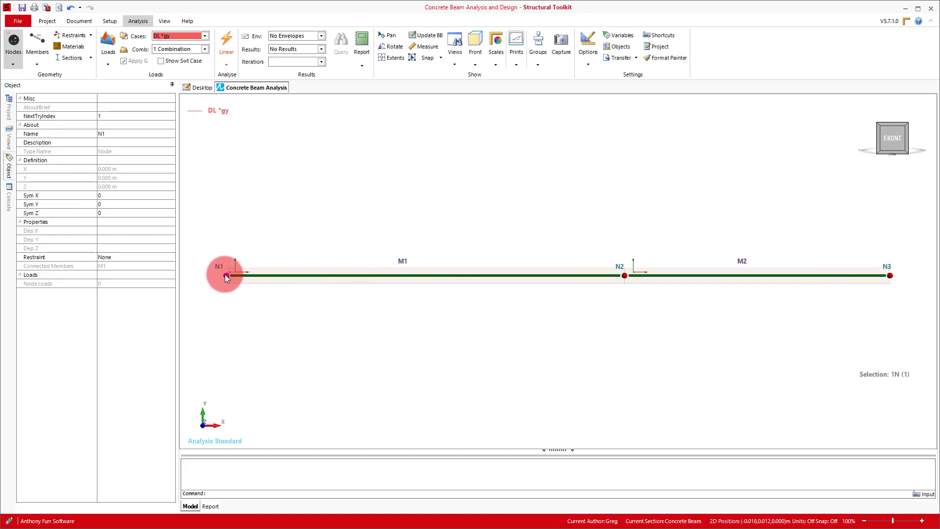
right_click(225, 274)
mouse_move(266, 337)
mouse_move(352, 337)
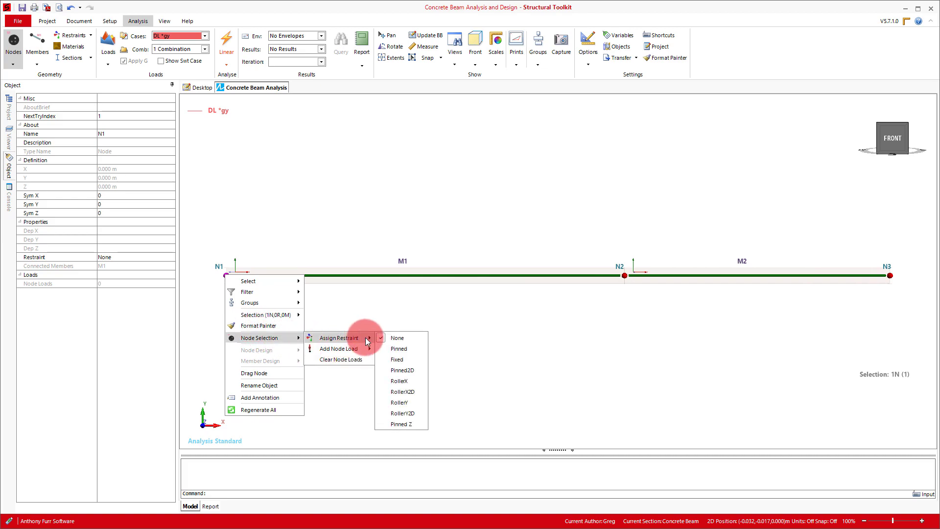
click(402, 370)
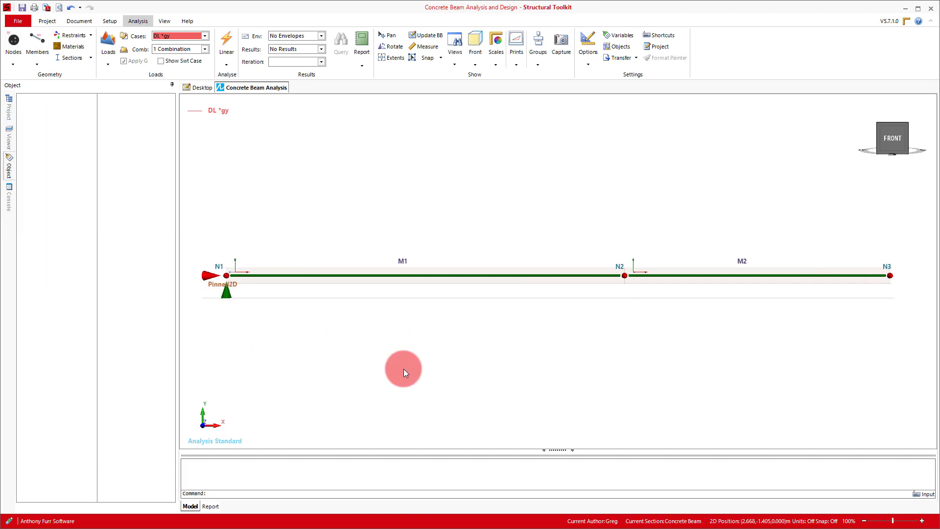
Assign RollerX2D restraints to nodes N2 and N3
drag(602, 241, 650, 294)
drag(874, 259, 905, 300)
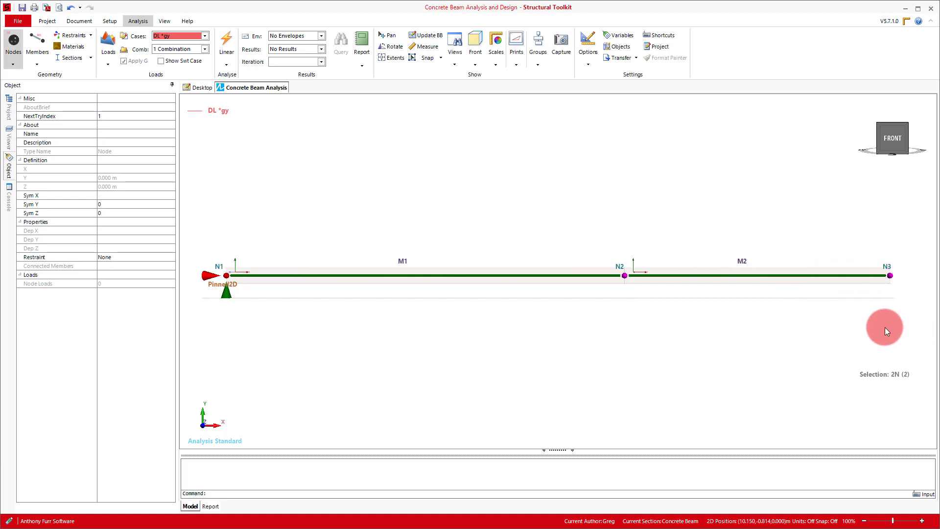
right_click(624, 276)
mouse_move(654, 339)
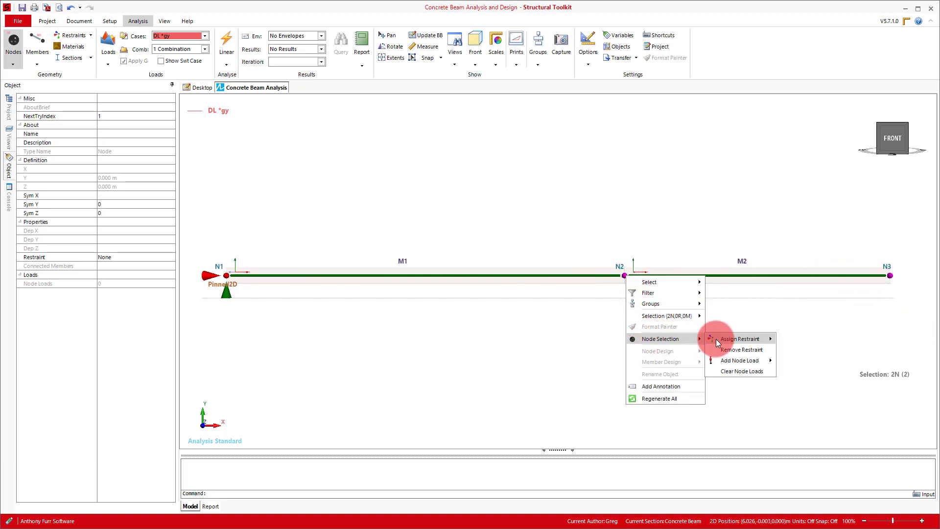
mouse_move(767, 342)
click(804, 393)
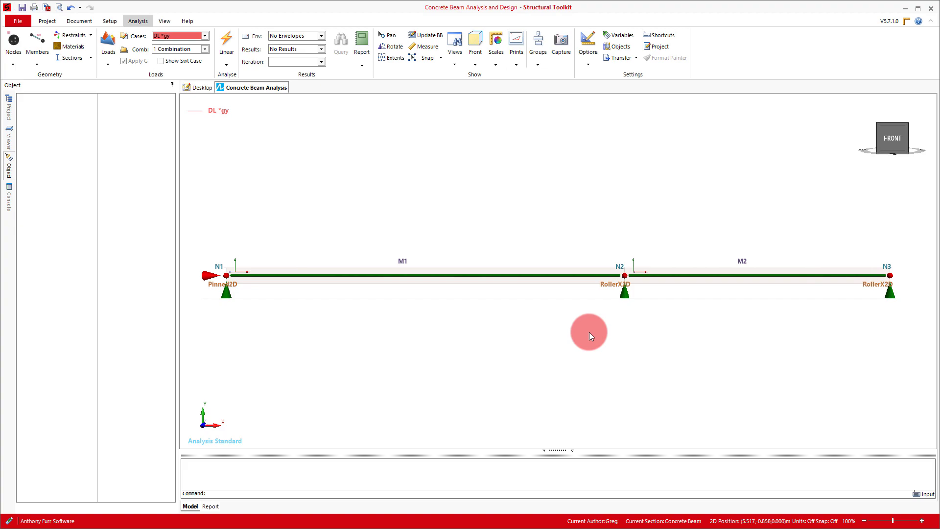
Rename section SEC1 as "Beam" and set its material to CONCN32
click(70, 57)
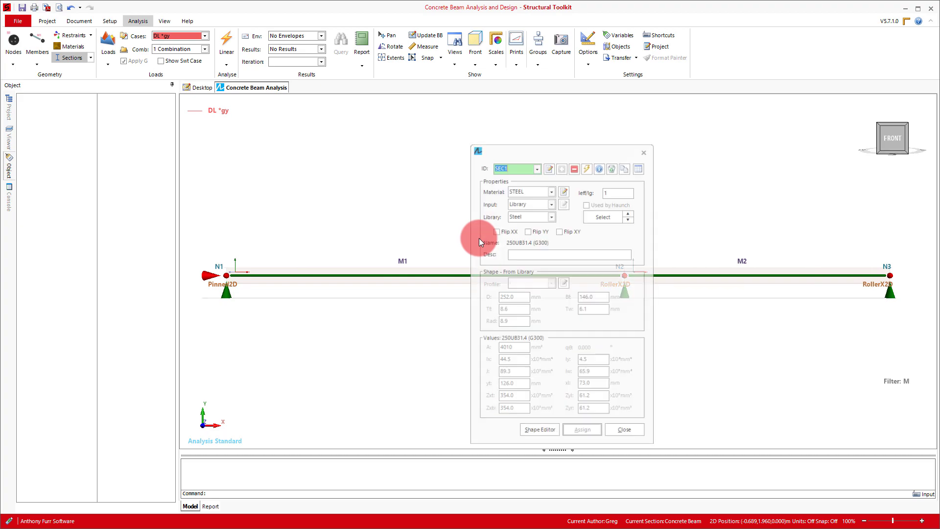
click(548, 168)
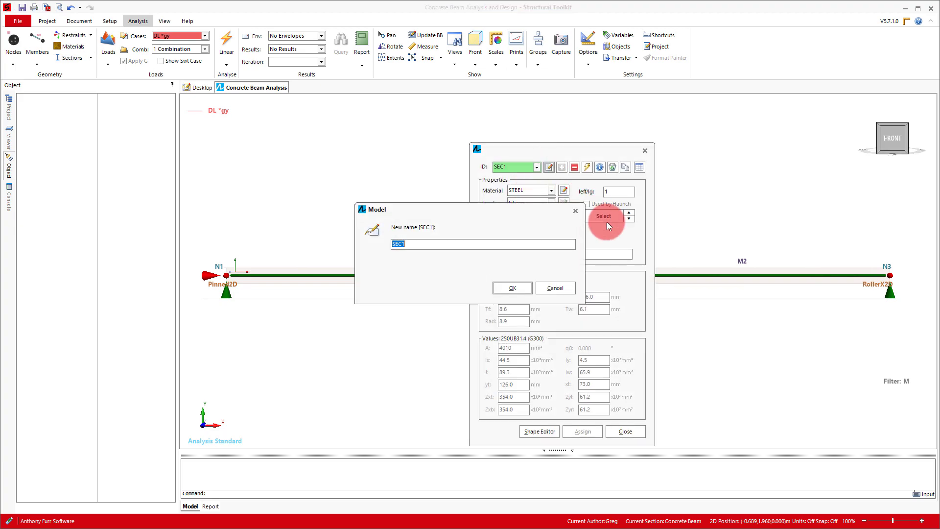
text(Beam)
key(Return)
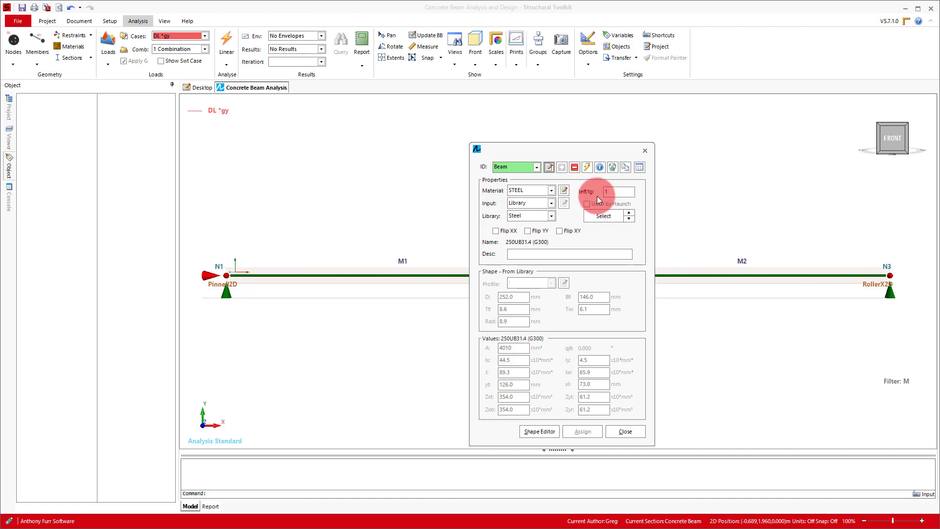
click(551, 190)
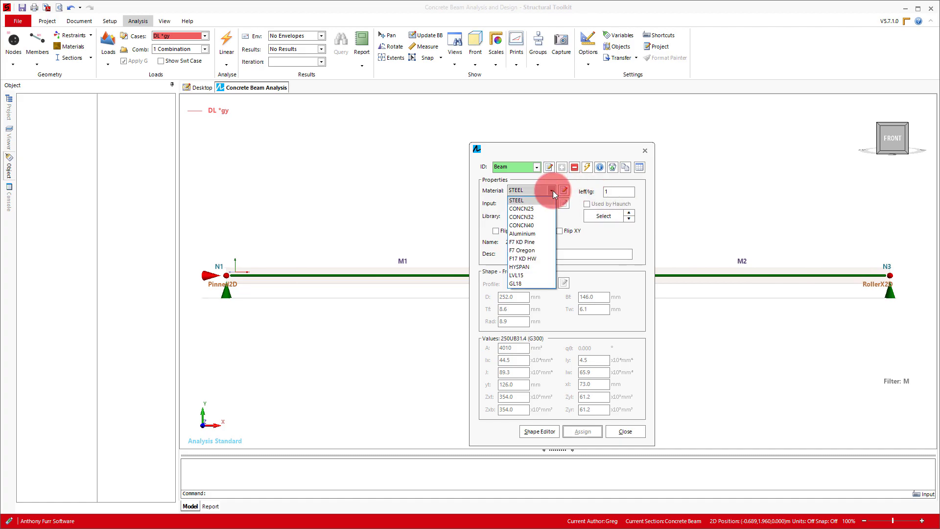
click(542, 216)
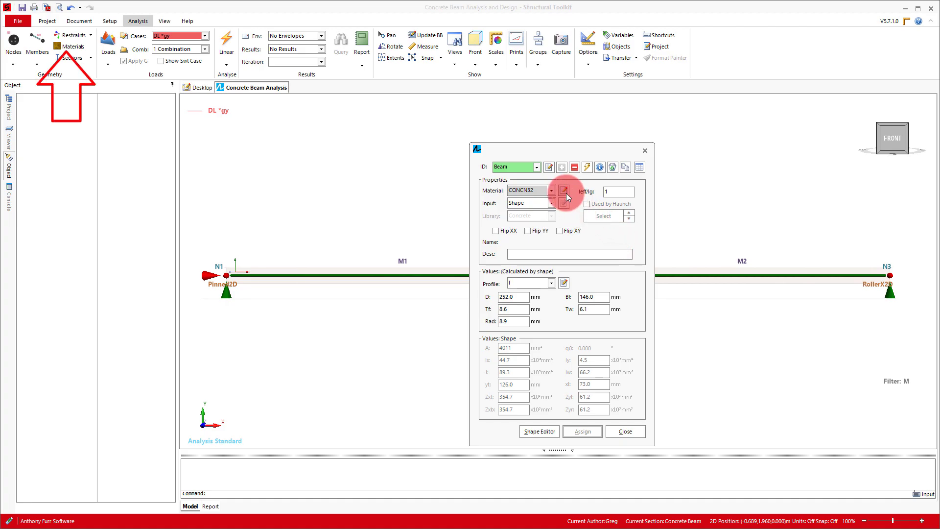
mouse_move(566, 194)
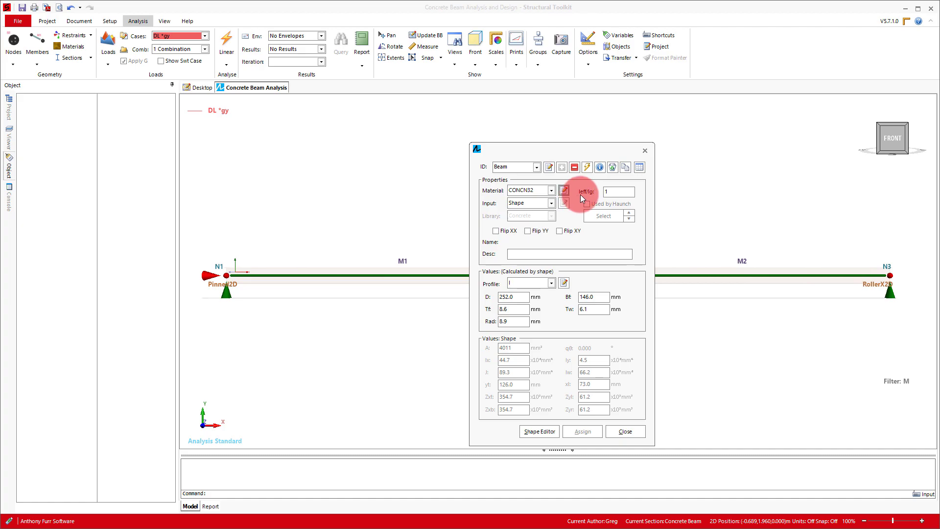
Check the CONCN32 material properties and set the Beam section to Shape input with the Rect profile
click(567, 190)
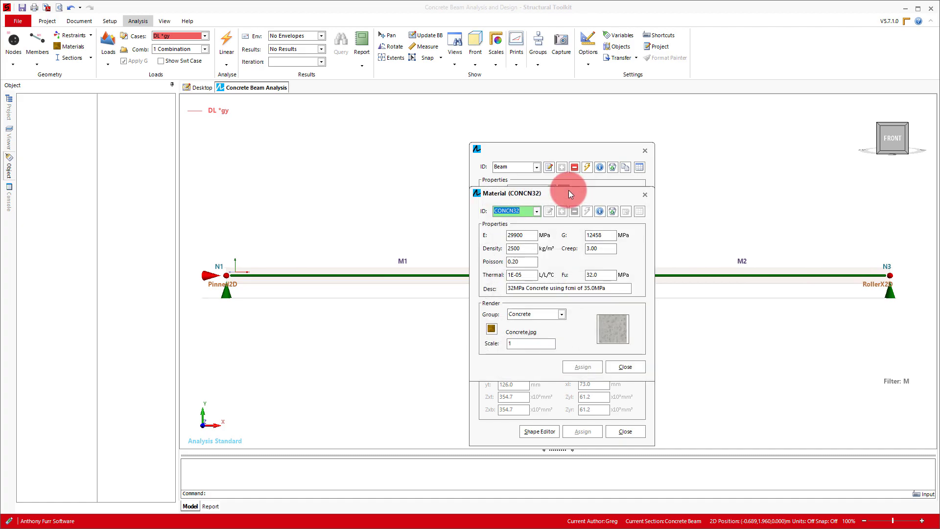
click(644, 194)
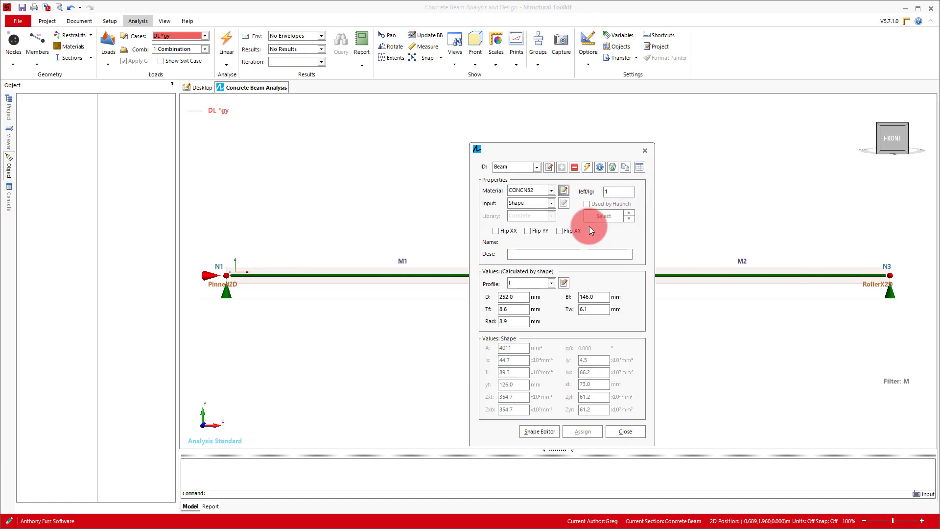
click(551, 203)
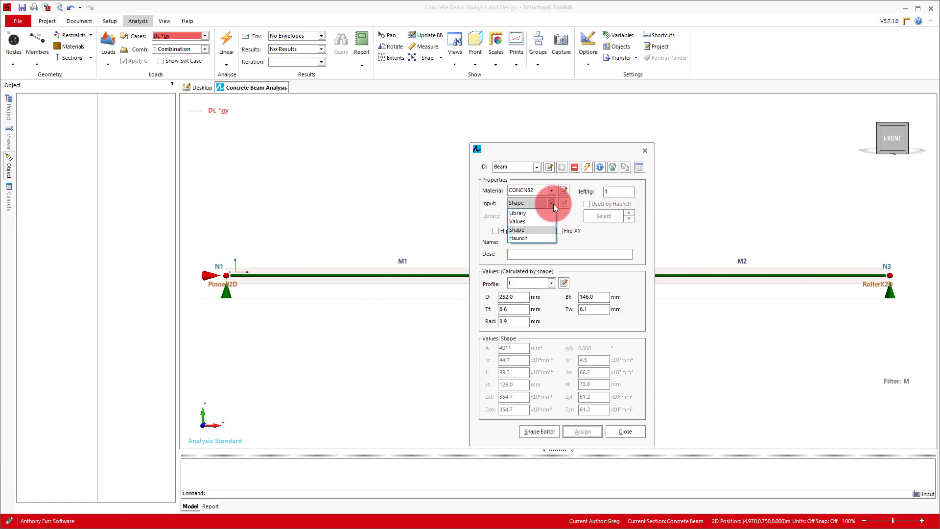
click(535, 233)
click(550, 283)
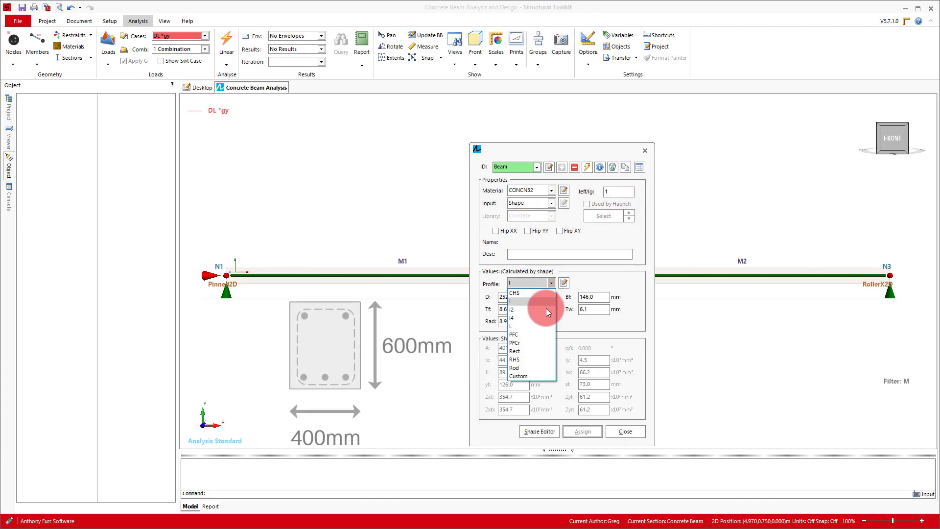
click(536, 351)
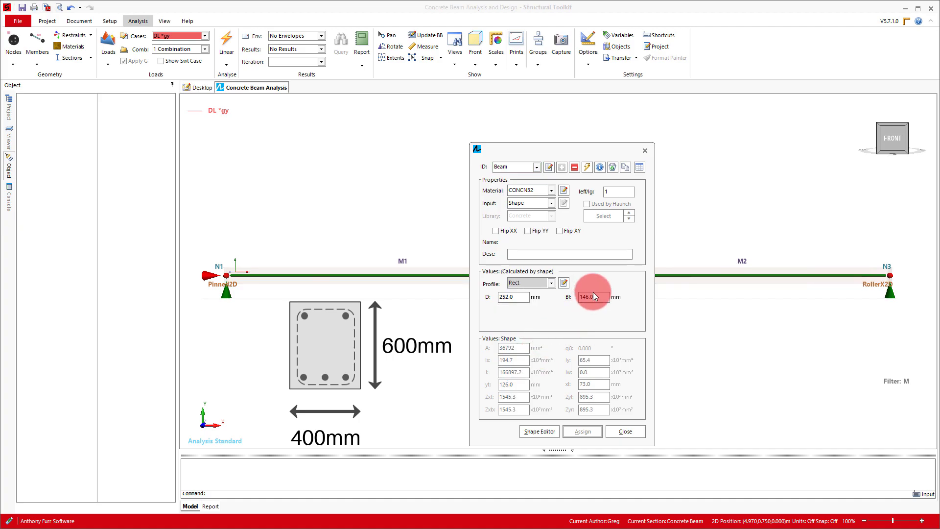
Set the rectangular Beam section's depth to 600 mm and its width to 400 mm
double_click(523, 297)
text(600)
key(Tab)
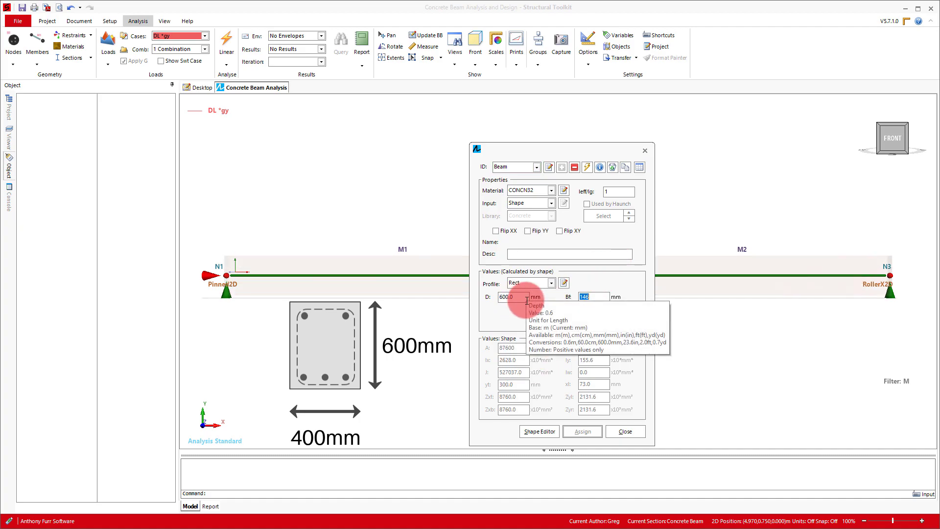
text(400)
key(Tab)
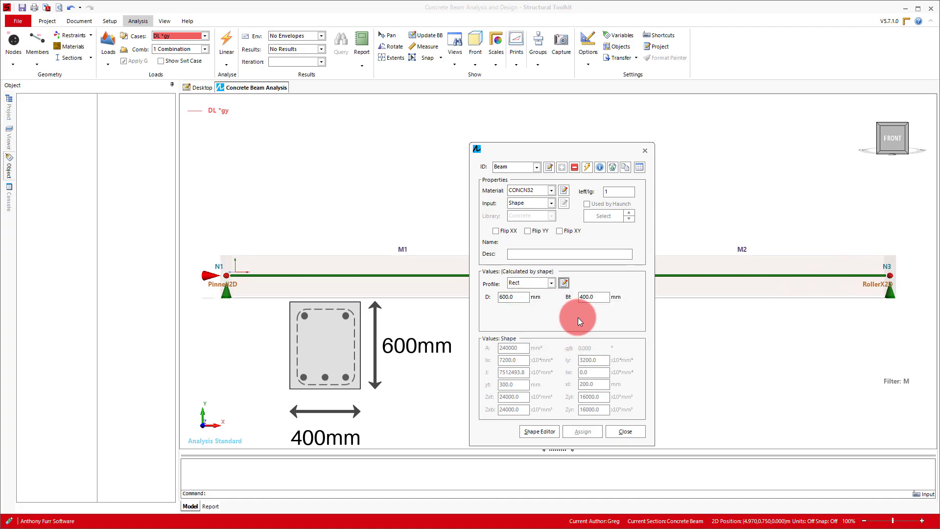
click(621, 433)
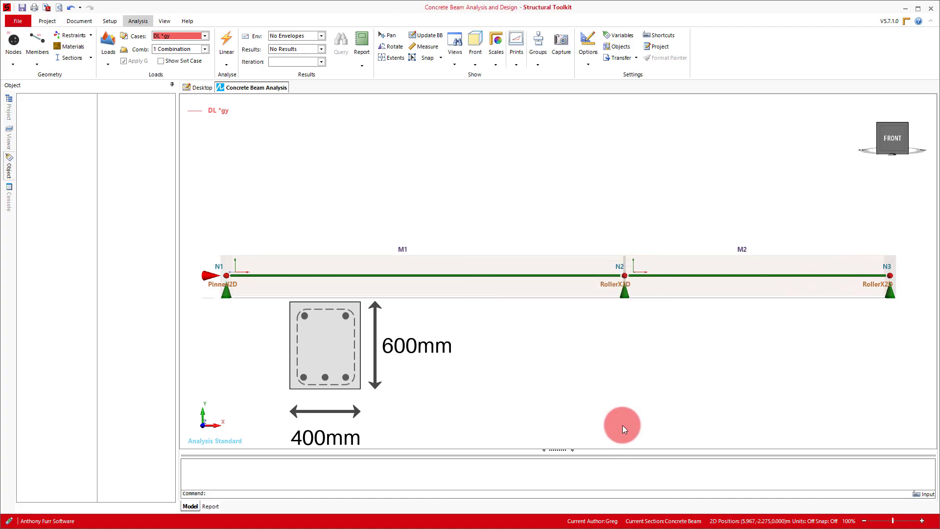
Inspect the beam in 3D with its materials rendered, then restore the front view and hide the materials
drag(633, 323, 543, 320)
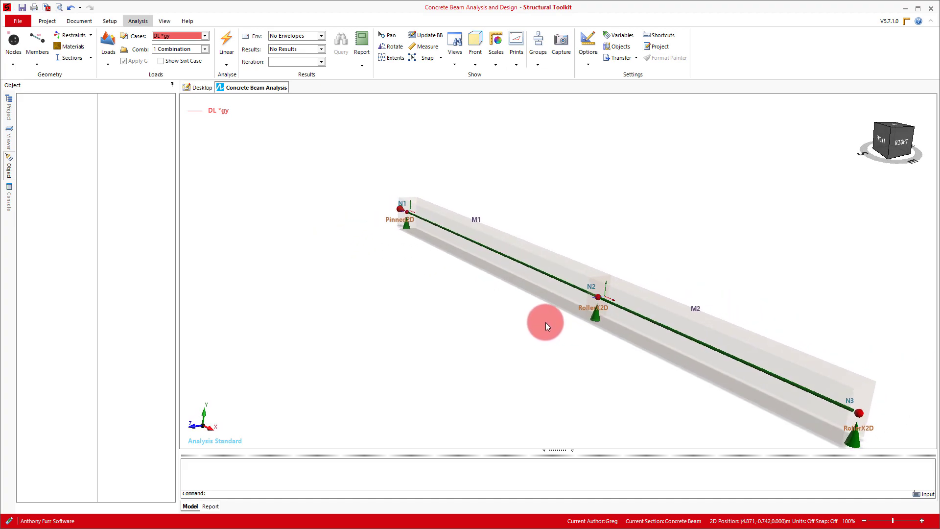
click(13, 142)
click(138, 169)
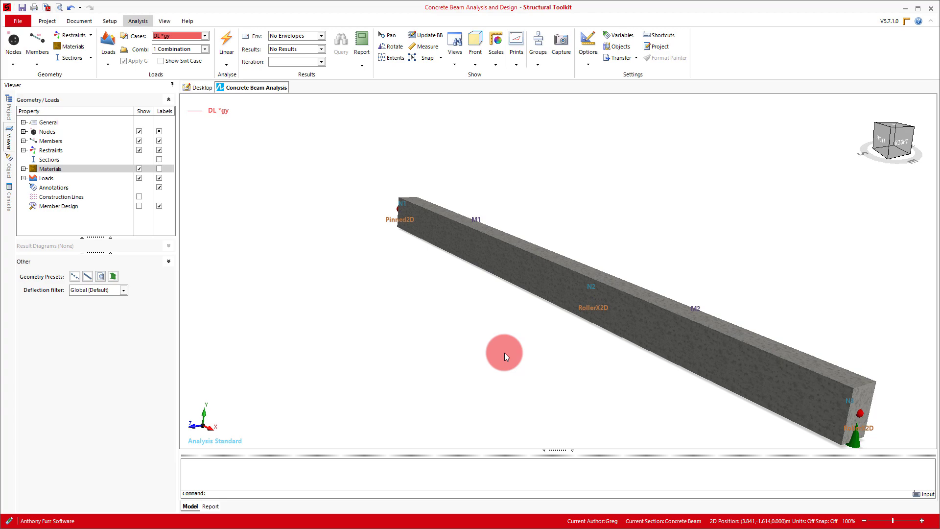
key(ctrl+f)
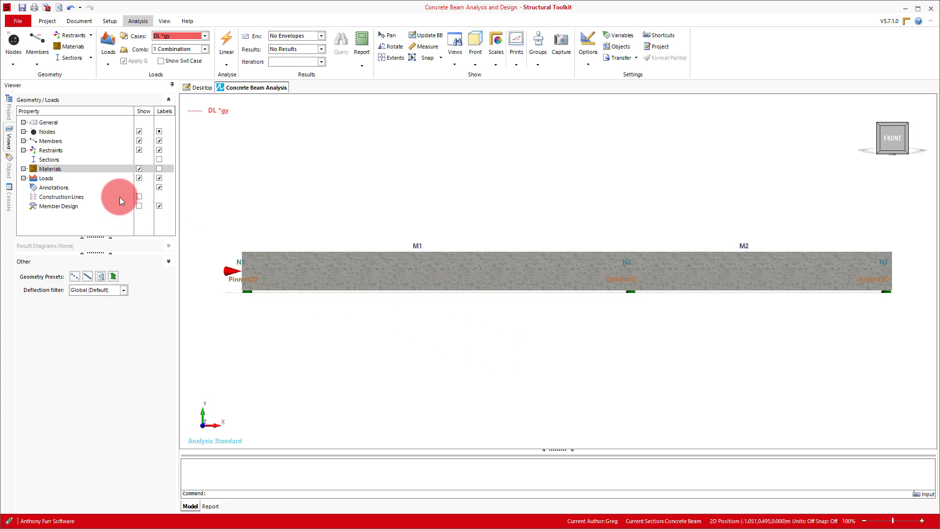
click(139, 169)
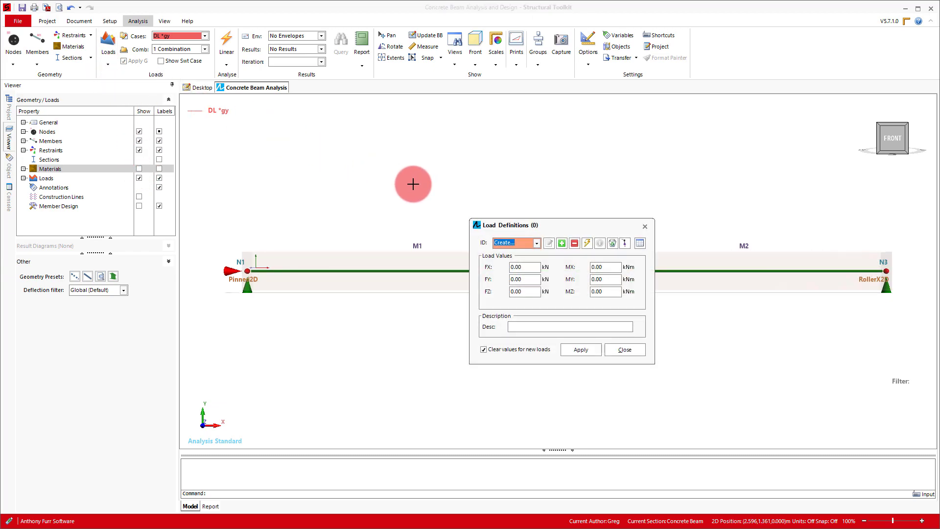
Create a load definition named "DL UDL" with an FY value of -12 kN
text(DL UDL)
click(561, 243)
click(526, 278)
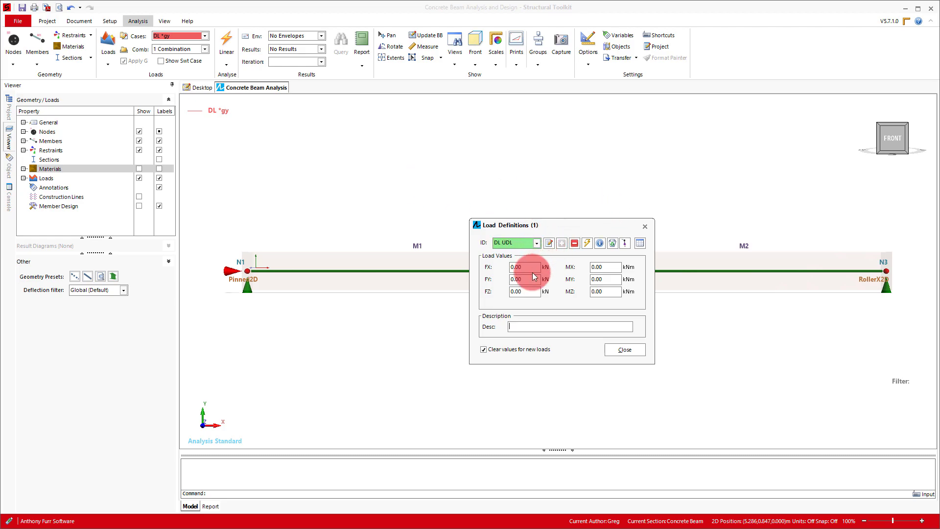
text(-12)
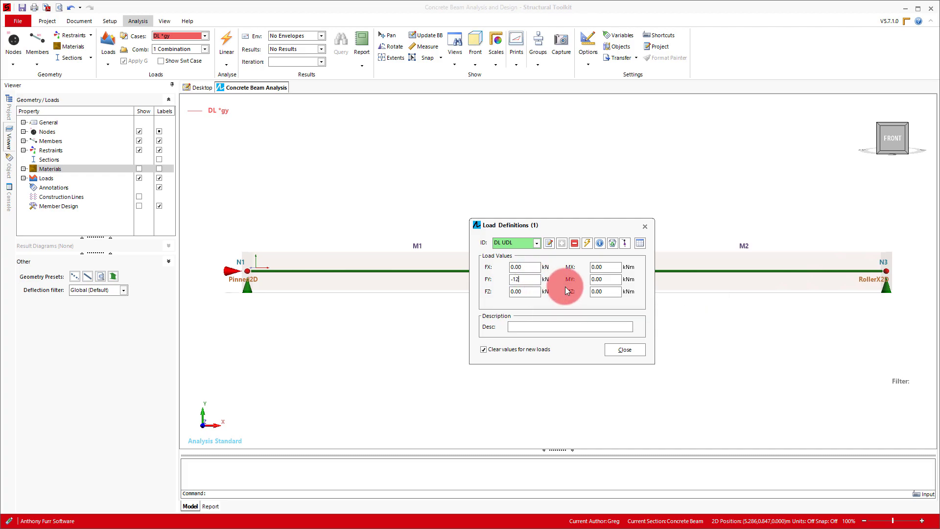
Create a second load definition named "LL UDL" with an FY value of -24 kN
click(537, 243)
click(537, 254)
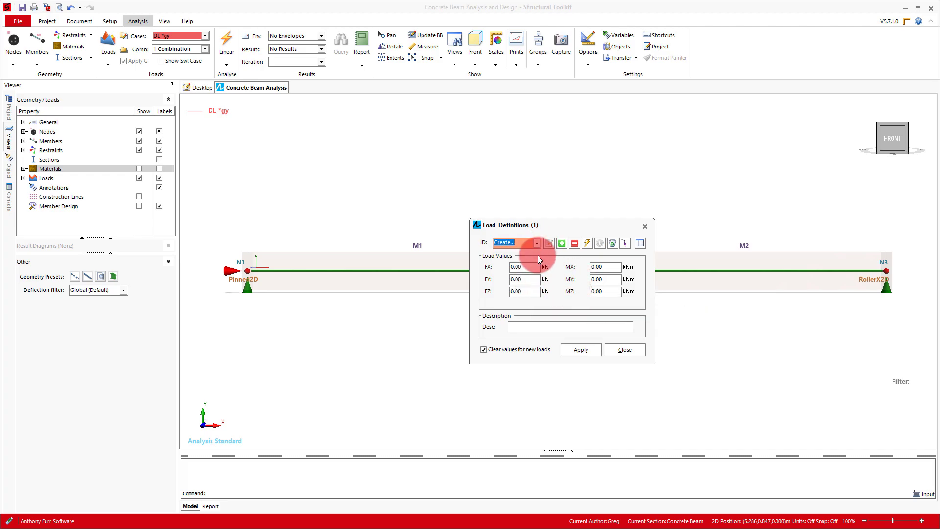
text(LL UDL)
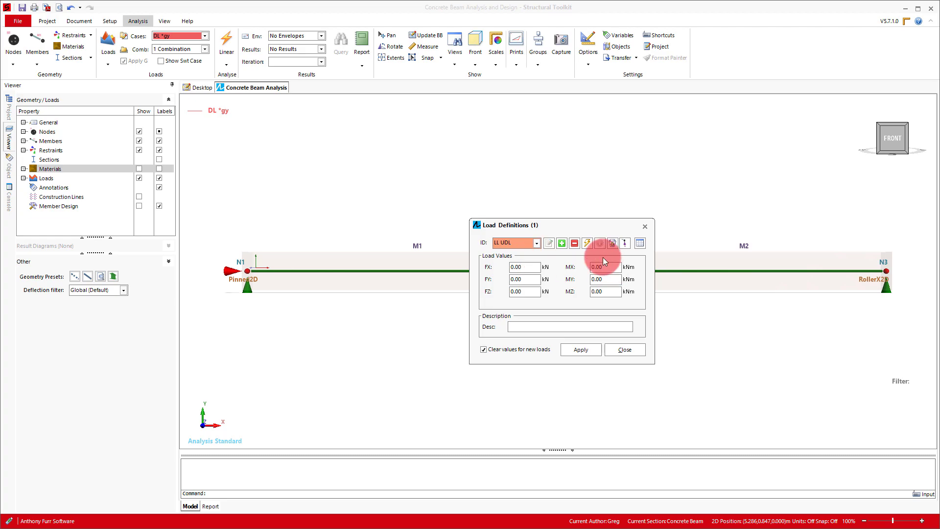
click(561, 243)
click(537, 279)
text(-24)
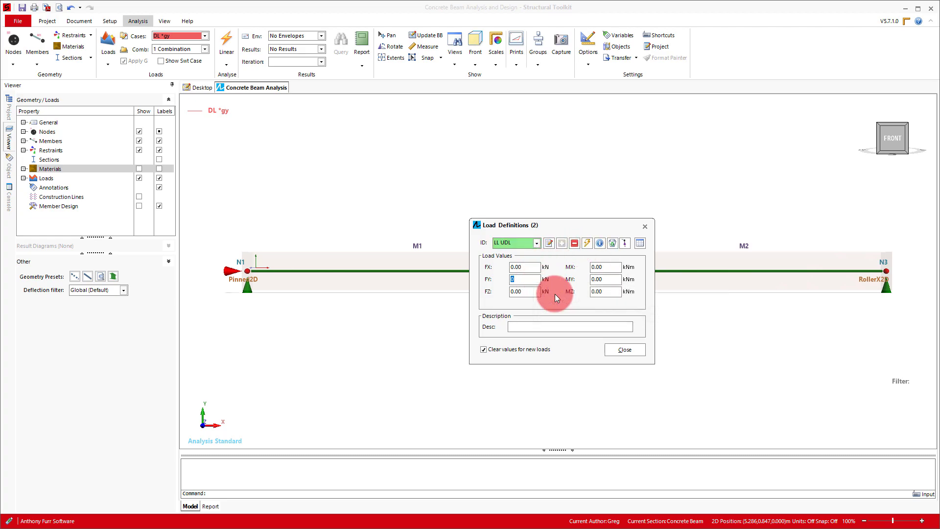
key(Tab)
click(645, 227)
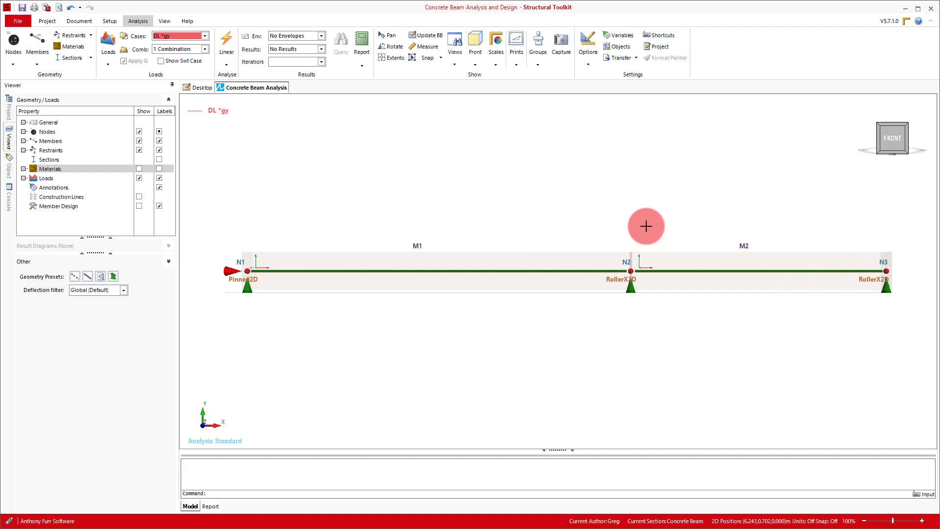
Apply the DL UDL load as a member UDL to members M1 and M2 in the DL case
click(565, 270)
click(690, 271)
right_click(690, 271)
mouse_move(727, 334)
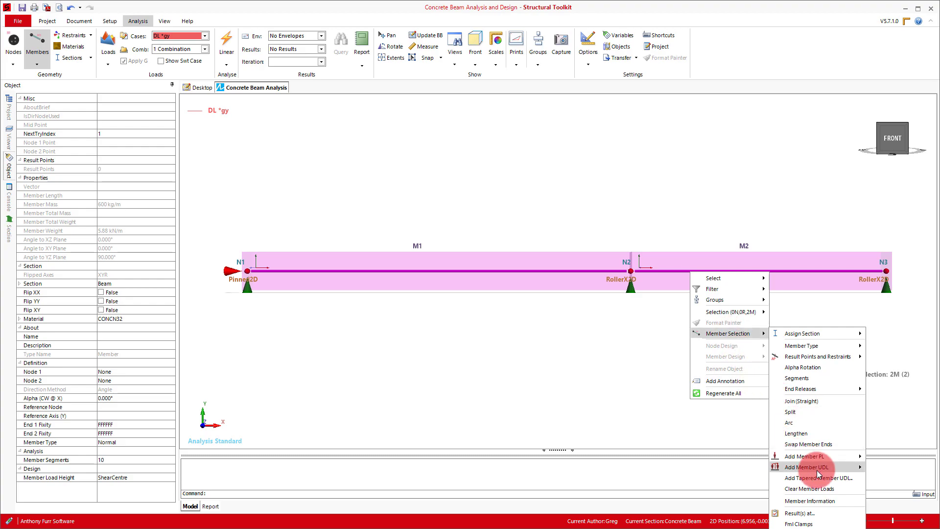
click(896, 471)
click(470, 195)
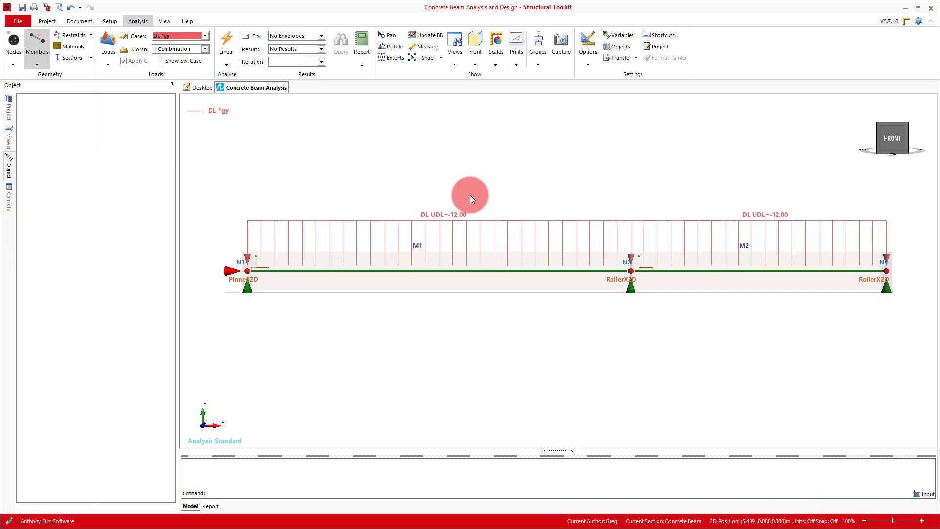
Make LL the active load case and apply the LL UDL load as a member UDL to M1 and M2
click(203, 36)
click(83, 67)
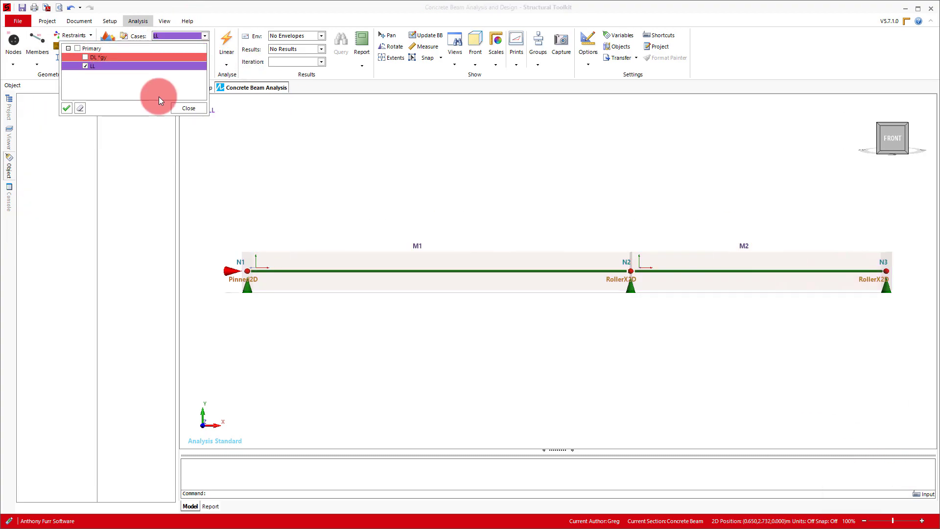
click(189, 108)
click(424, 271)
click(682, 272)
right_click(682, 273)
mouse_move(709, 337)
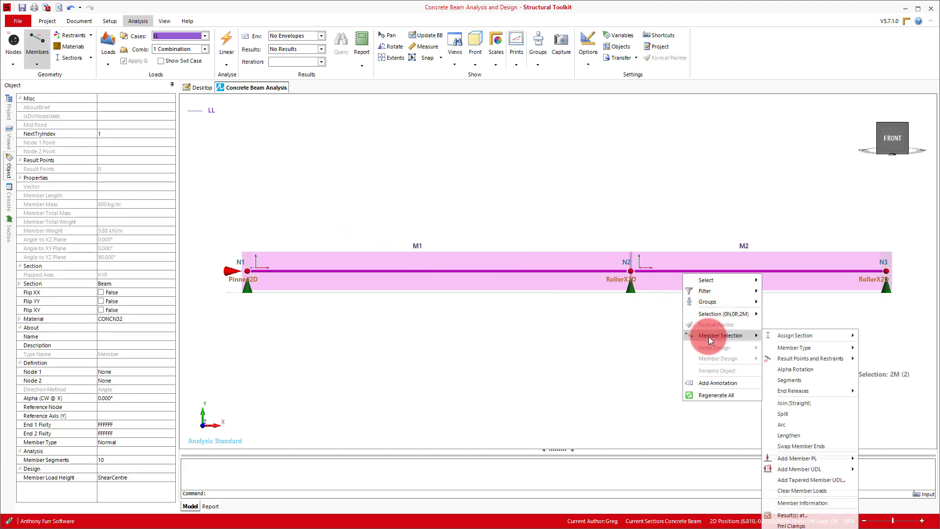
mouse_move(803, 468)
click(890, 477)
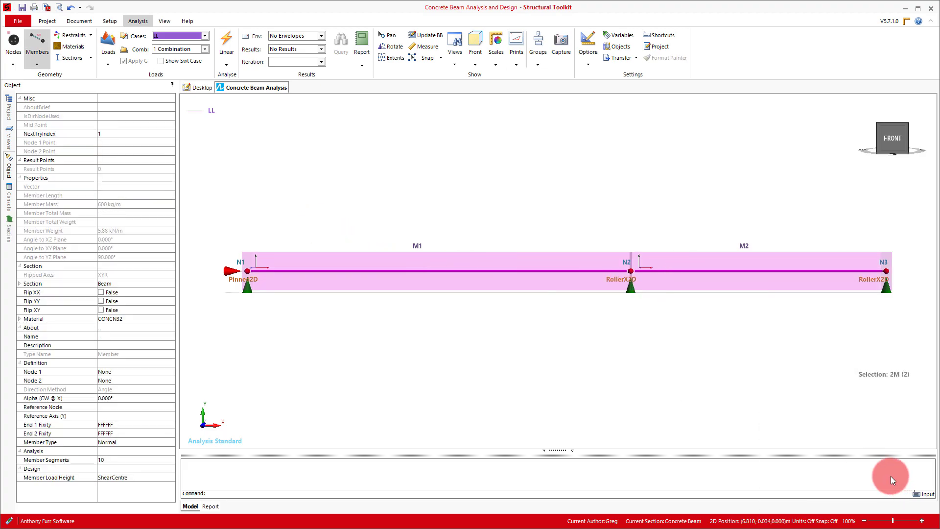
click(579, 314)
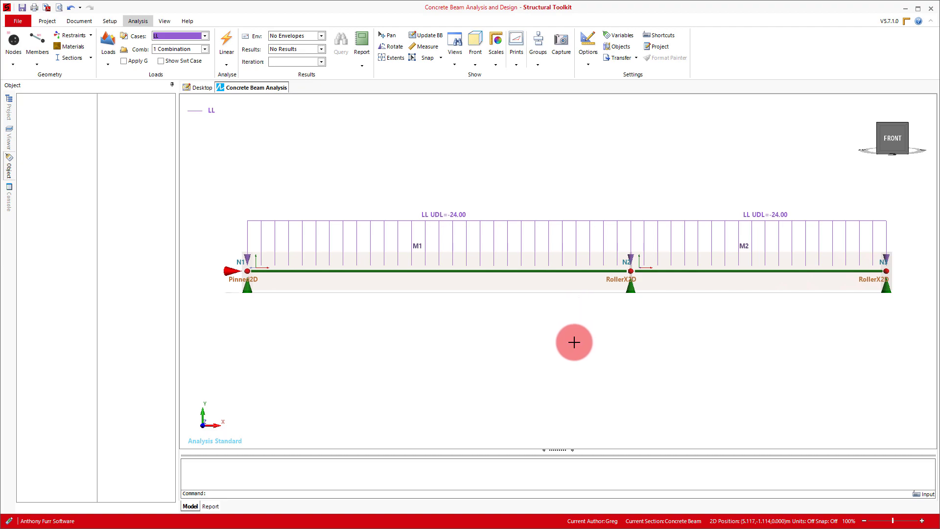
Run the linear analysis of the two-span beam
key(F5)
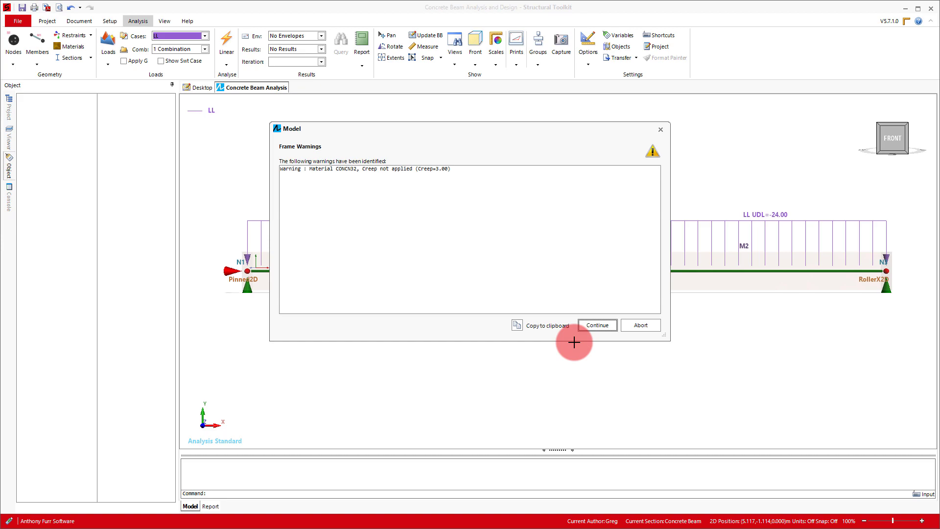
click(598, 325)
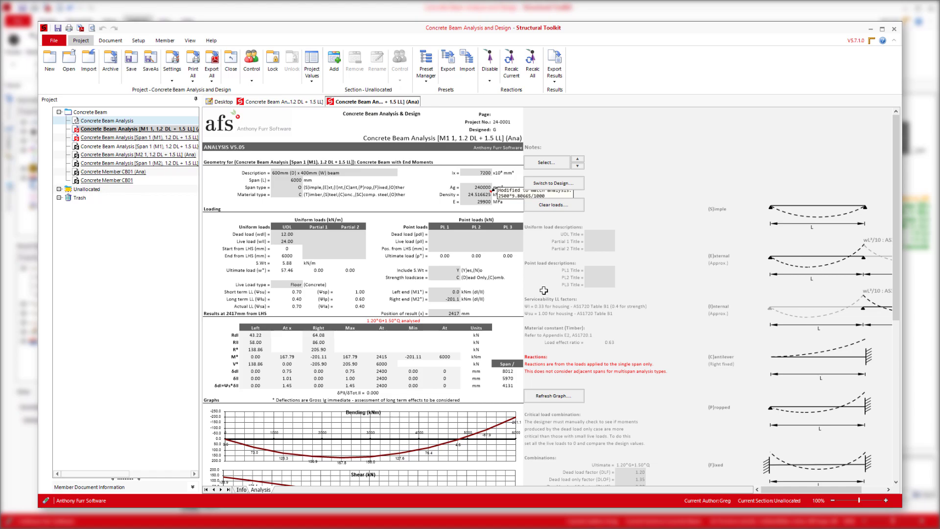
Switch from the M1 member analysis to its Span 1 concrete design and view the Results sheet
click(547, 184)
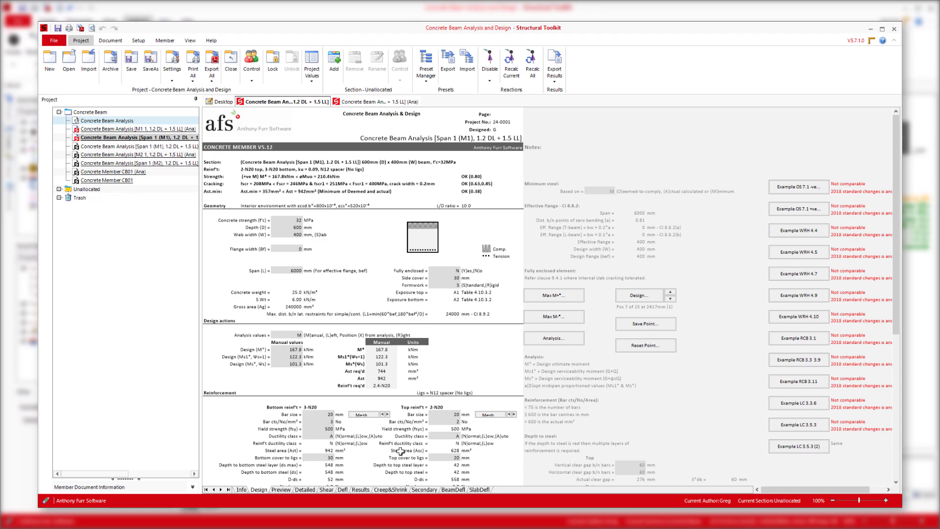
click(360, 490)
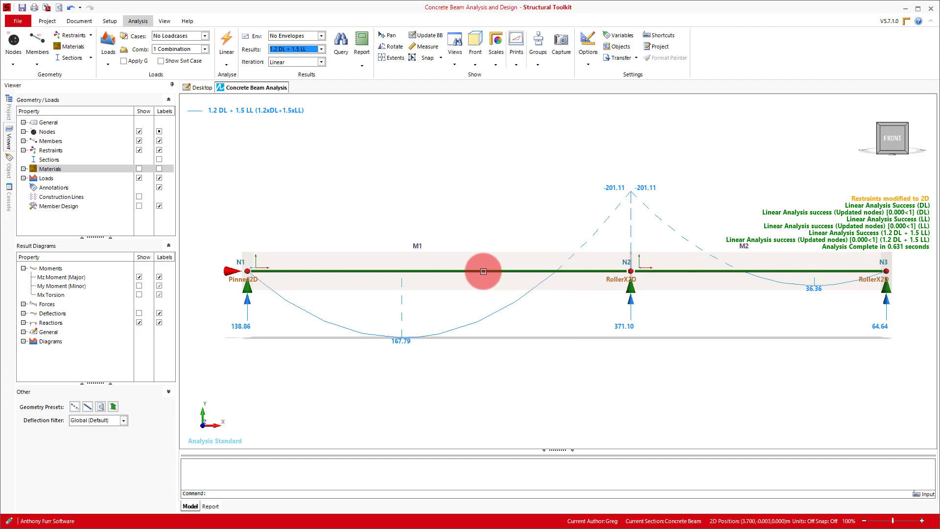
Review the member design options offered for member M1 in the Concrete Beam Analysis model
click(482, 270)
right_click(481, 257)
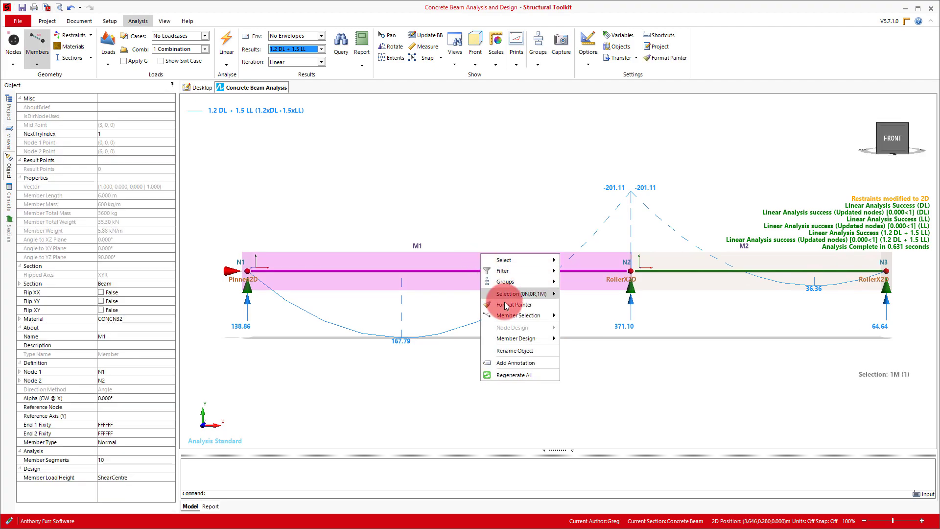
click(523, 340)
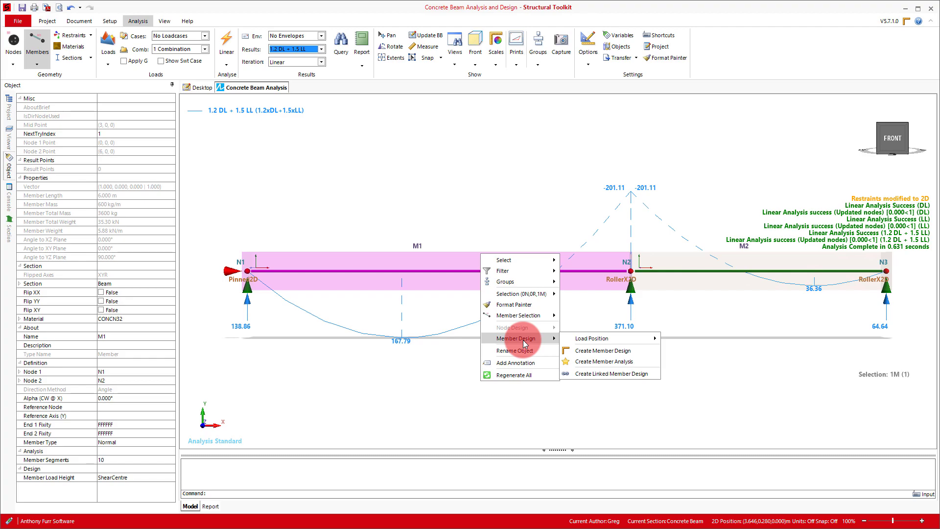
click(463, 293)
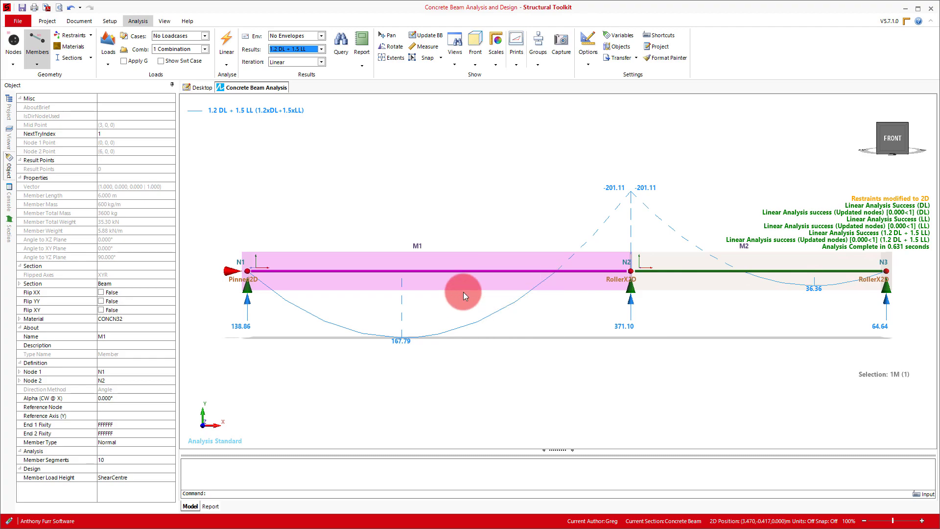
Invalidate the analysis results and check whether member design is available for M1 without them
click(228, 65)
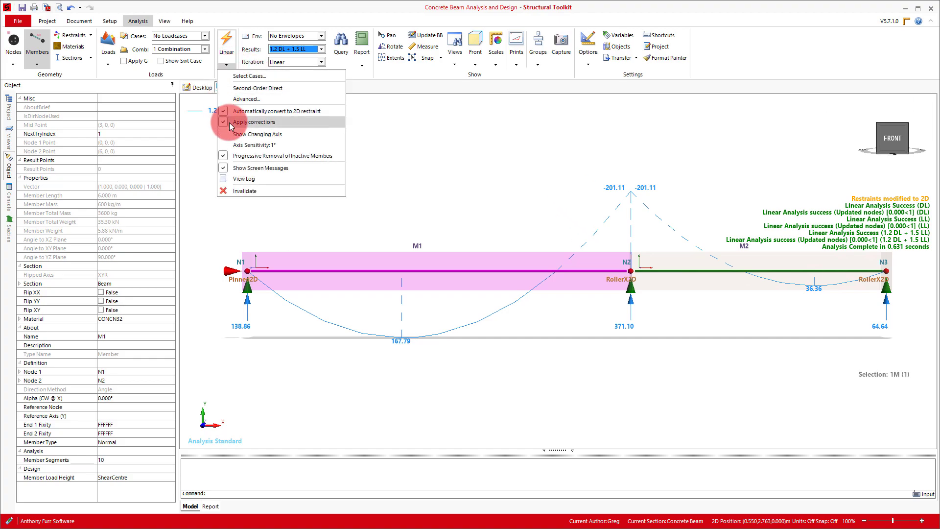
click(237, 190)
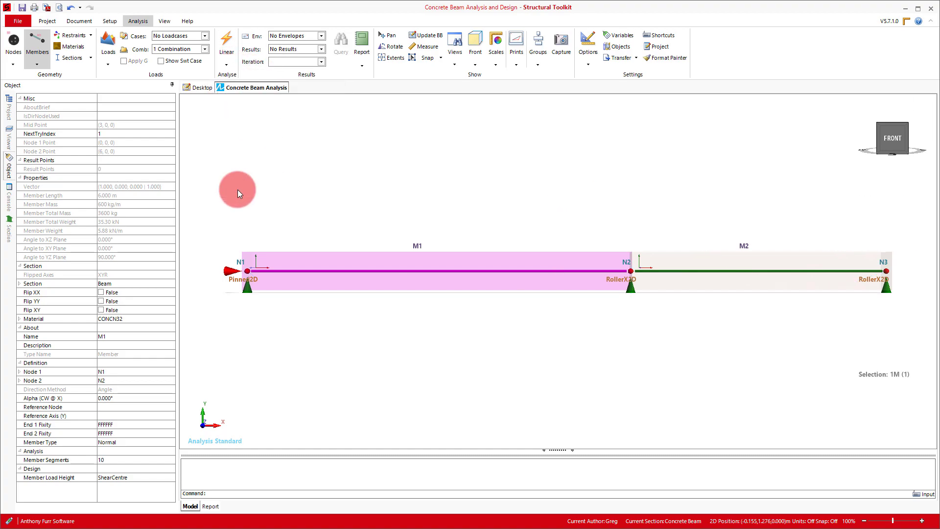
right_click(417, 261)
mouse_move(453, 322)
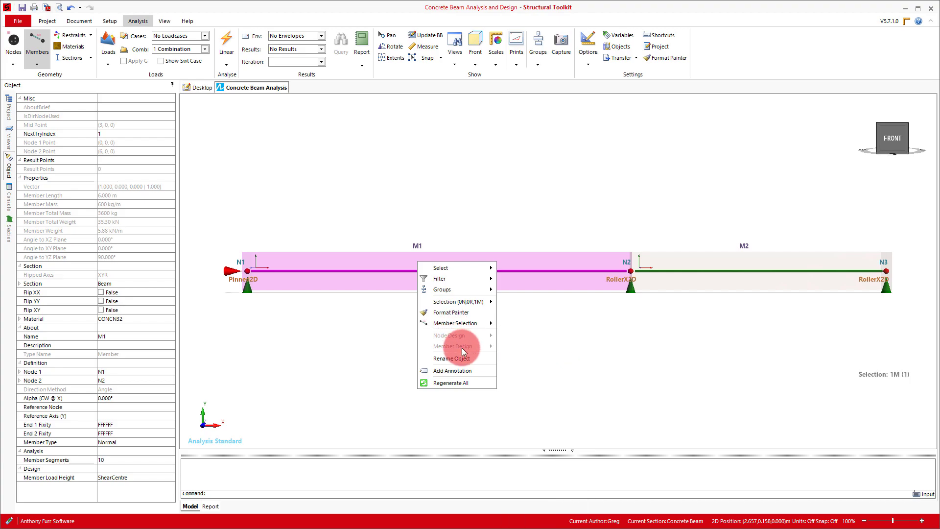
Rerun the linear analysis of the two-span beam to regenerate its results
click(512, 202)
key(F5)
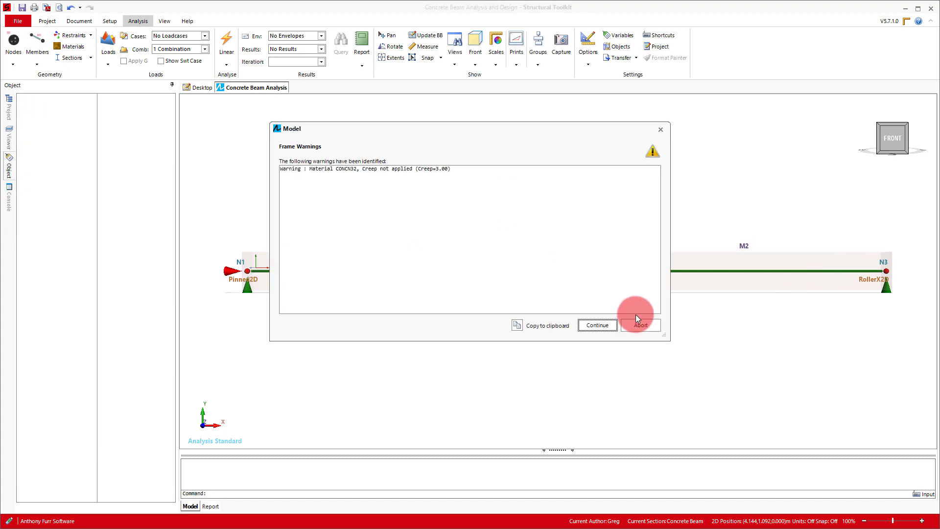
click(586, 324)
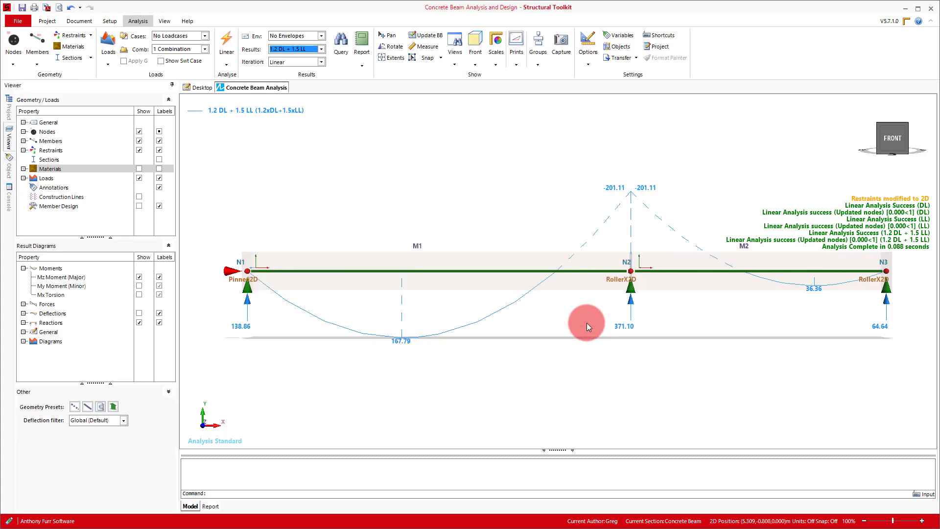
Create a linked member design for member M1 with the Floor live load type, without adding the fractional M* points
click(474, 271)
right_click(474, 270)
mouse_move(513, 357)
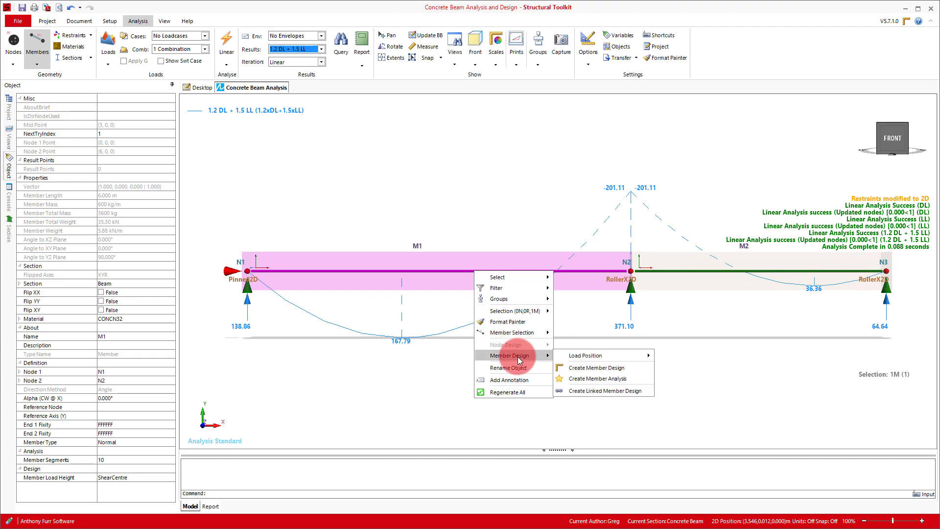
click(612, 390)
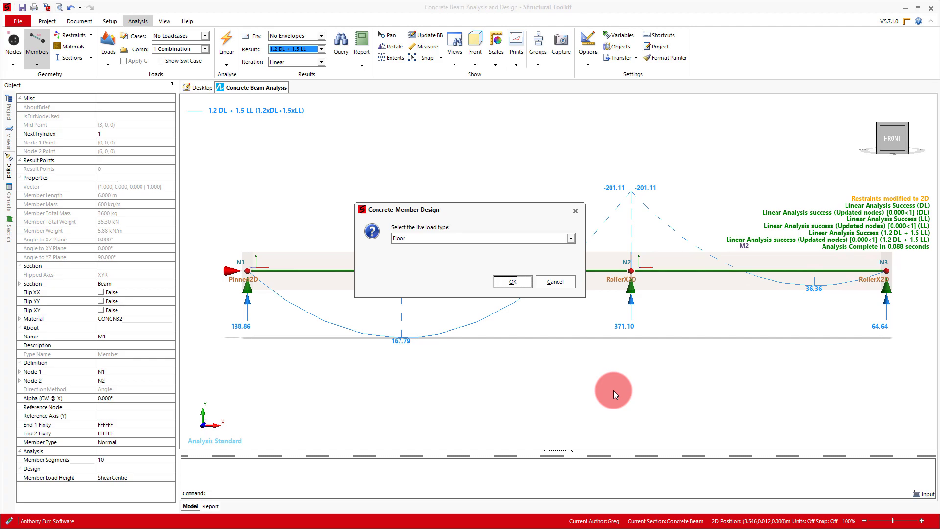
click(513, 282)
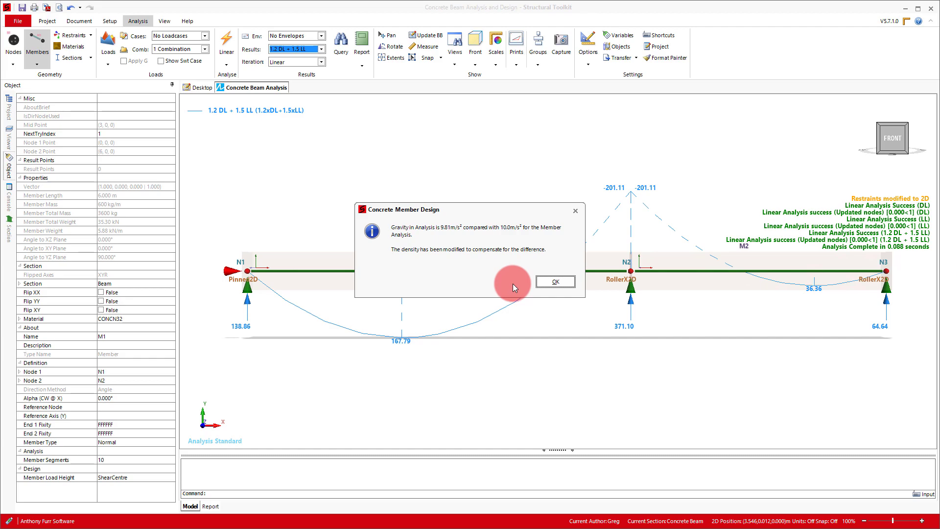
click(551, 280)
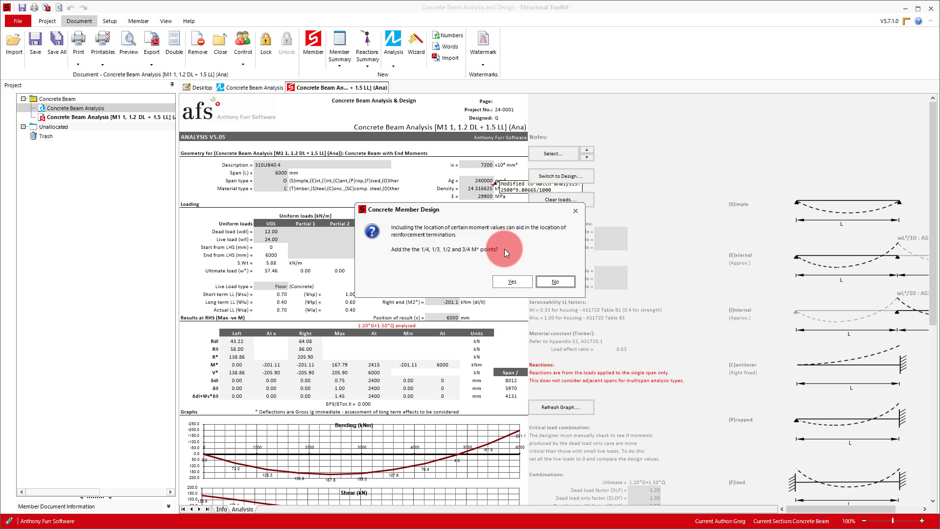
click(555, 281)
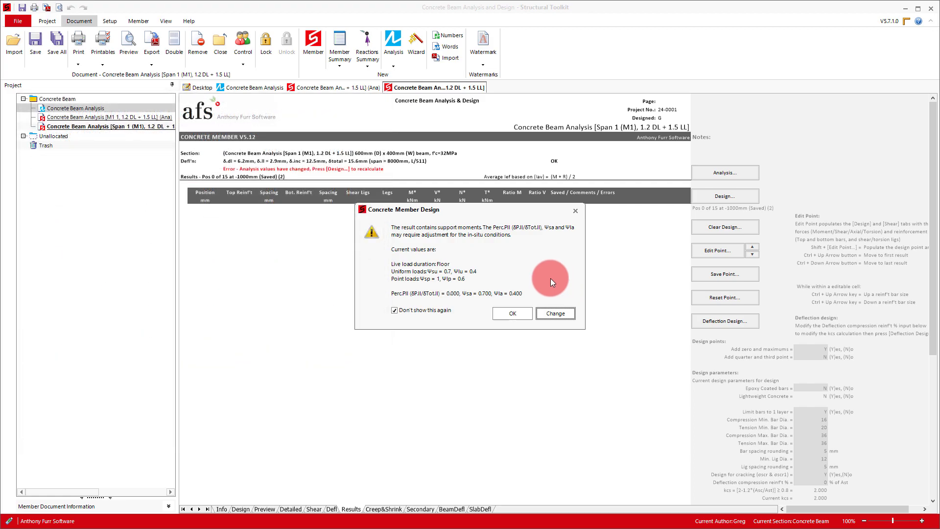
Keep the current load duration factors for the support moments and complete the linked Span 1 design transfer
click(507, 312)
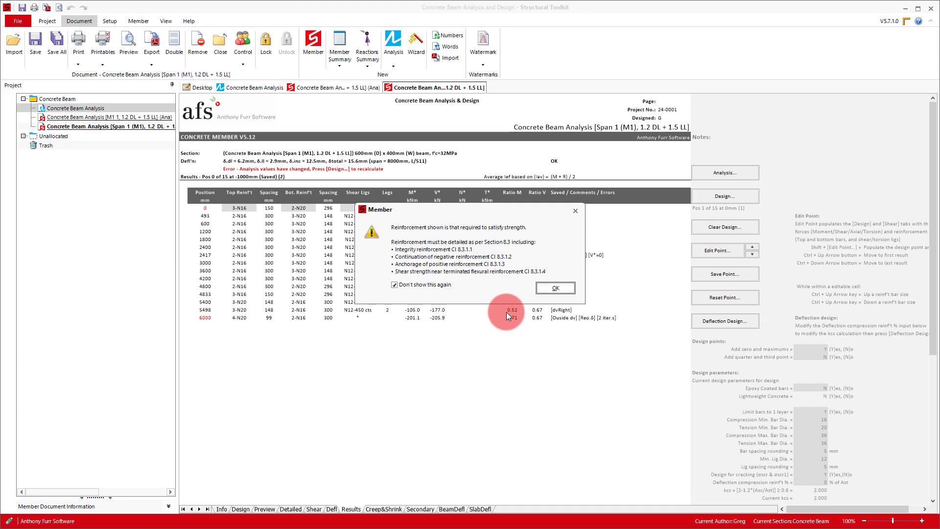
click(560, 288)
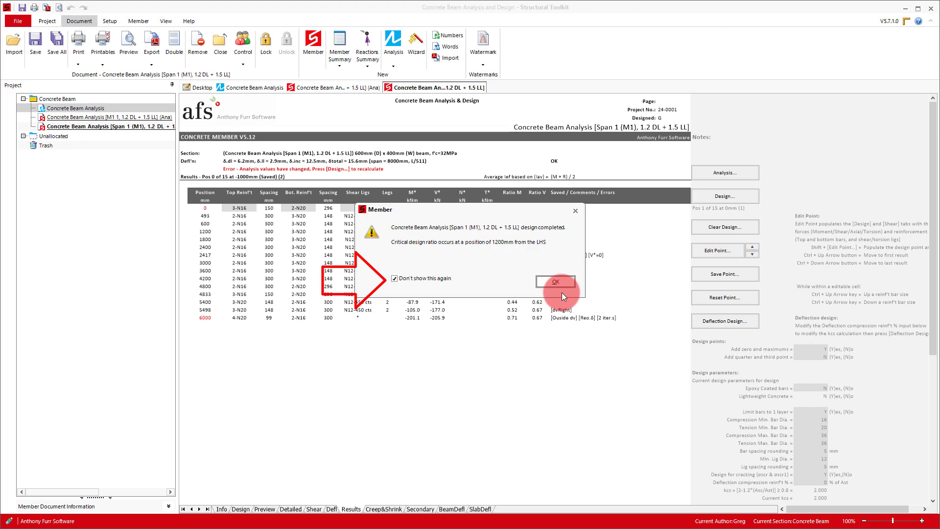
click(561, 281)
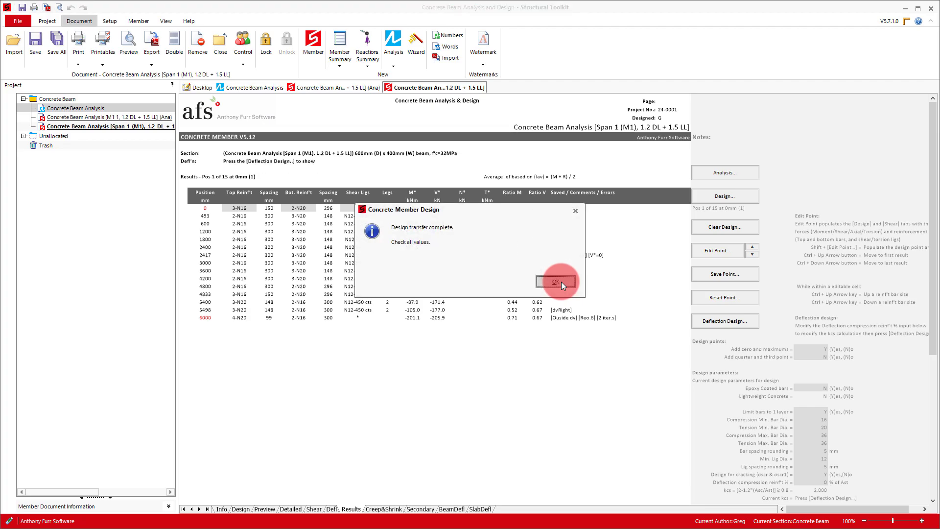
click(560, 281)
click(418, 346)
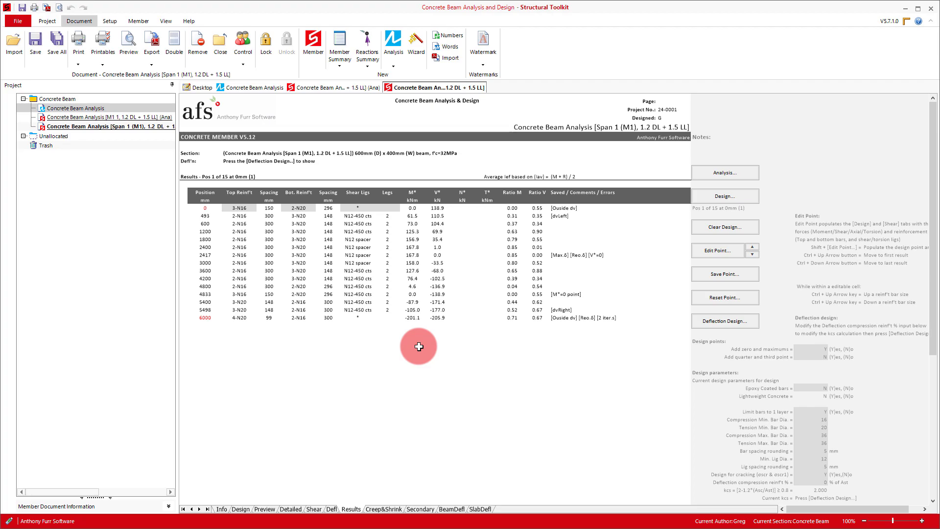
Review the M1 member analysis sheet, including its loading, bending, shear and deflection graphs and support moments
click(350, 88)
click(546, 221)
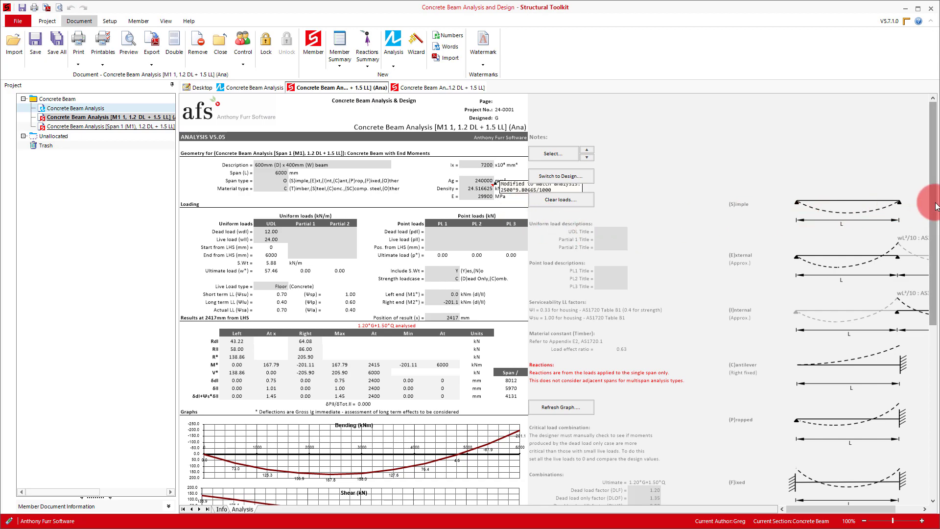
drag(936, 205, 923, 365)
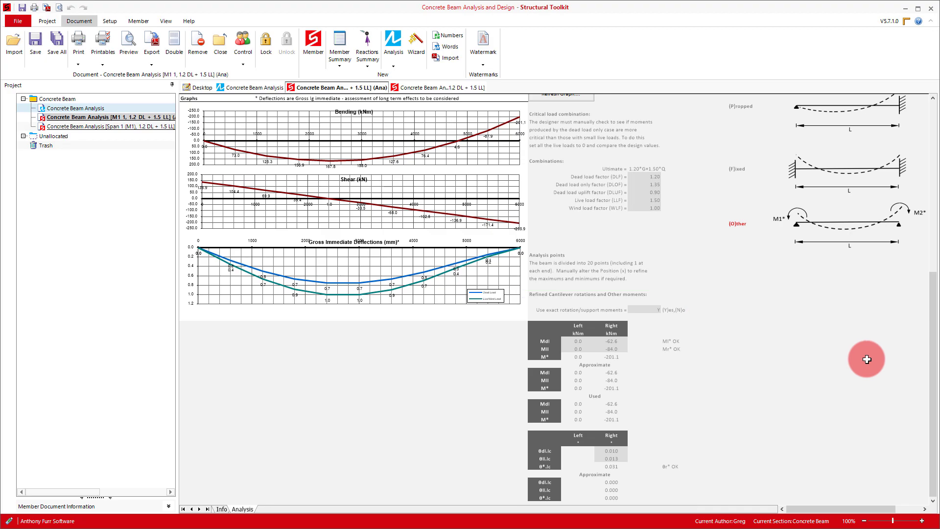
drag(929, 337, 932, 159)
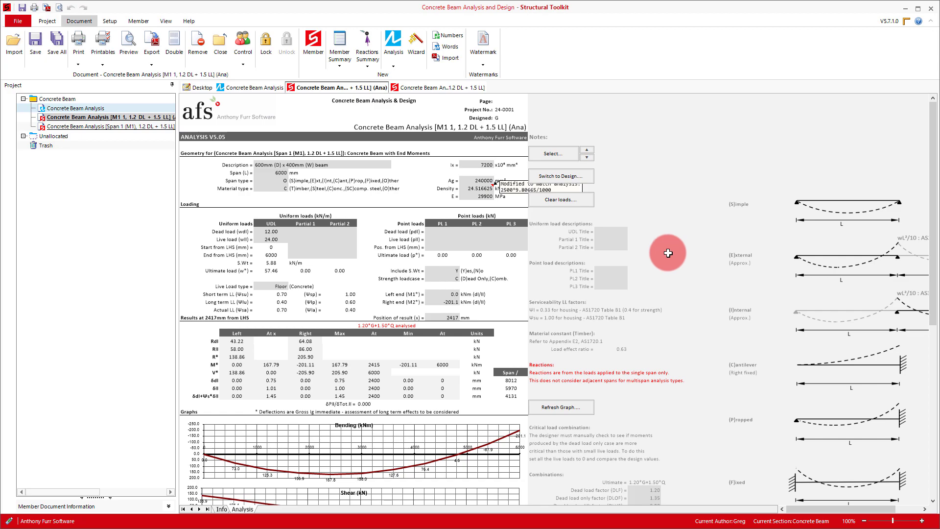
Create a standalone member design for member M1 from the Concrete Beam Analysis model with the Floor live load type
click(265, 87)
right_click(445, 272)
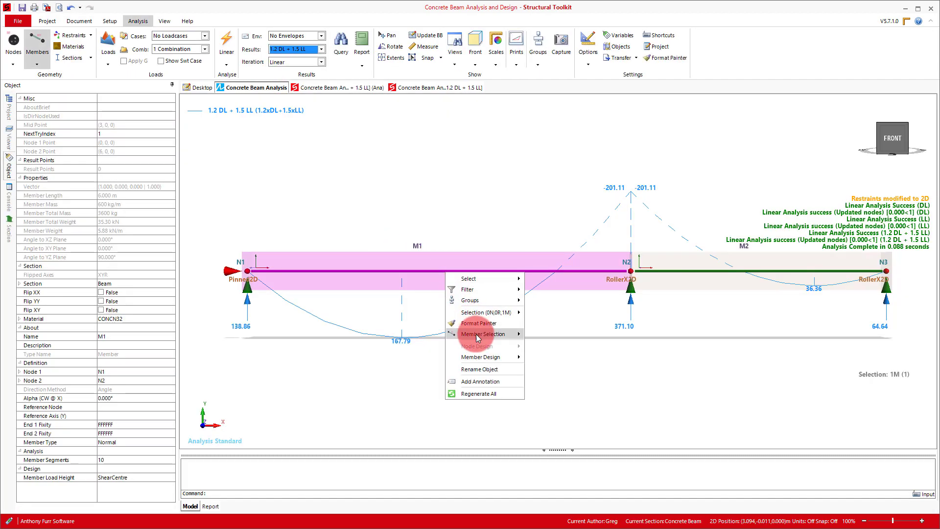
mouse_move(479, 359)
click(551, 367)
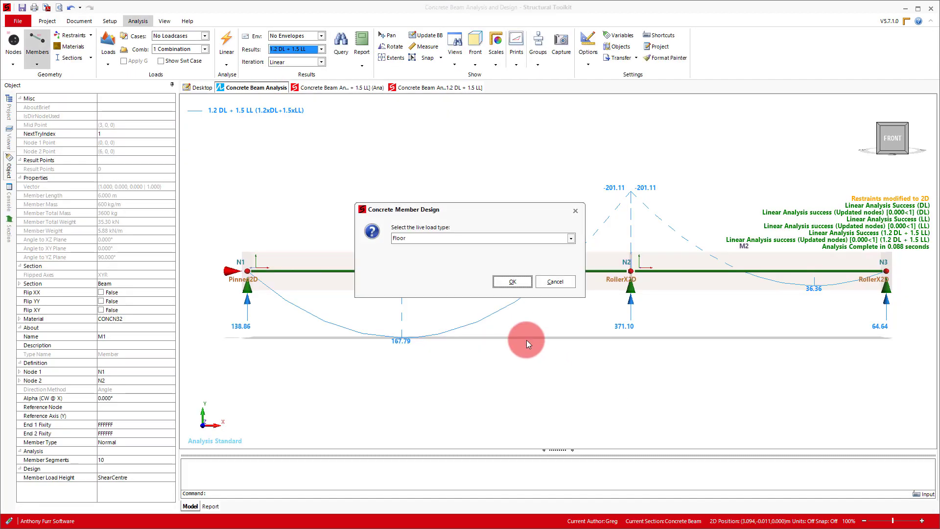
click(510, 281)
click(560, 281)
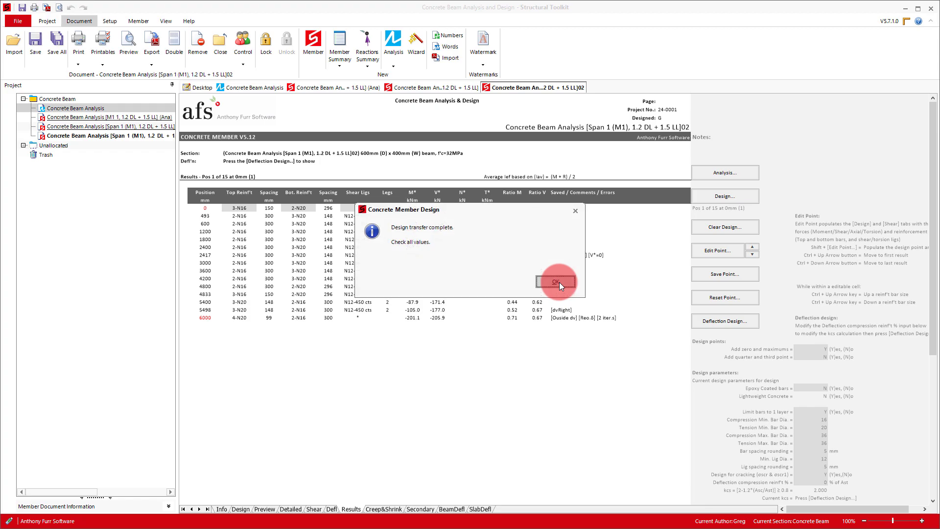
click(555, 286)
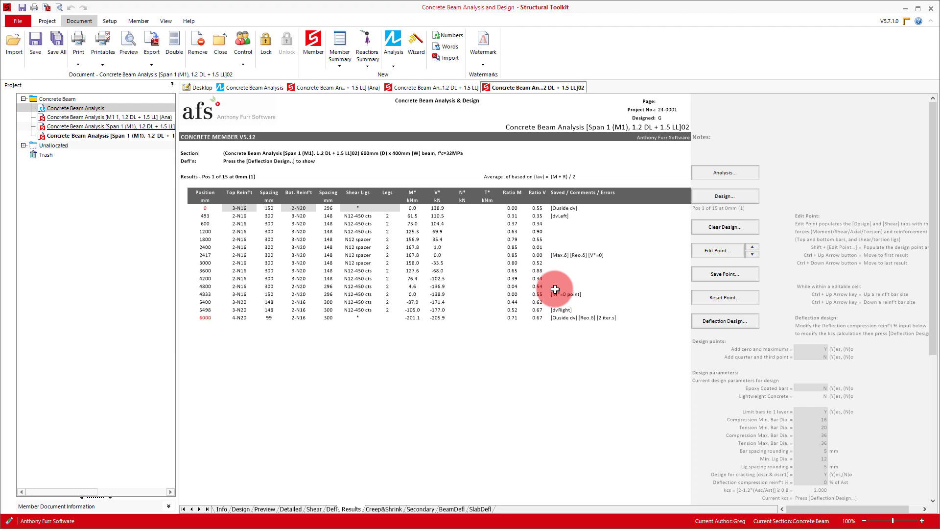
Examine the linked Span 1 design's Results sheet, including its end-zone shear and effective shear depth notes
click(432, 90)
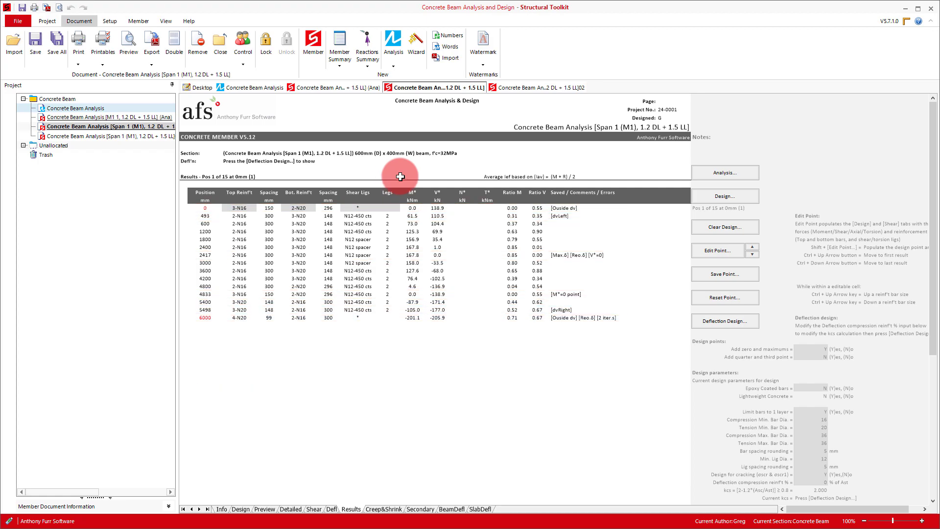
mouse_move(934, 188)
mouse_down()
mouse_move(917, 279)
mouse_move(924, 340)
mouse_up()
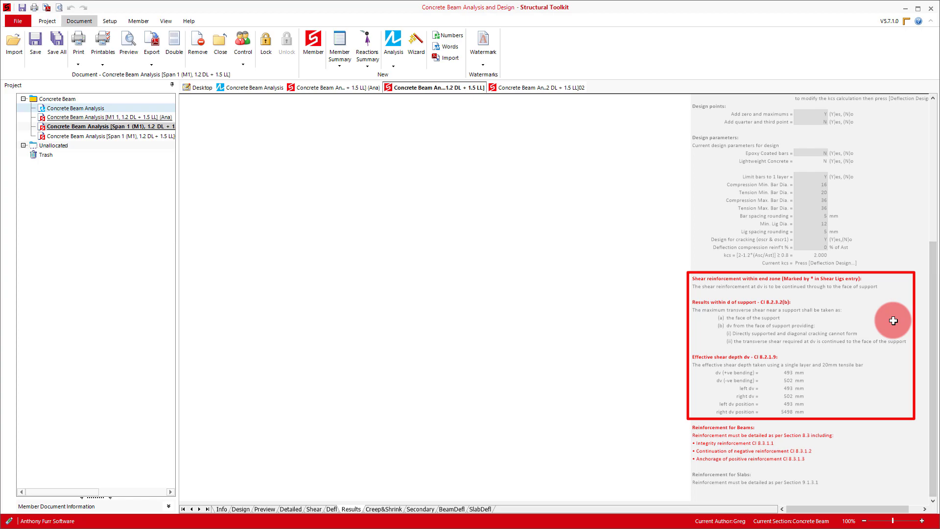
drag(932, 300, 915, 148)
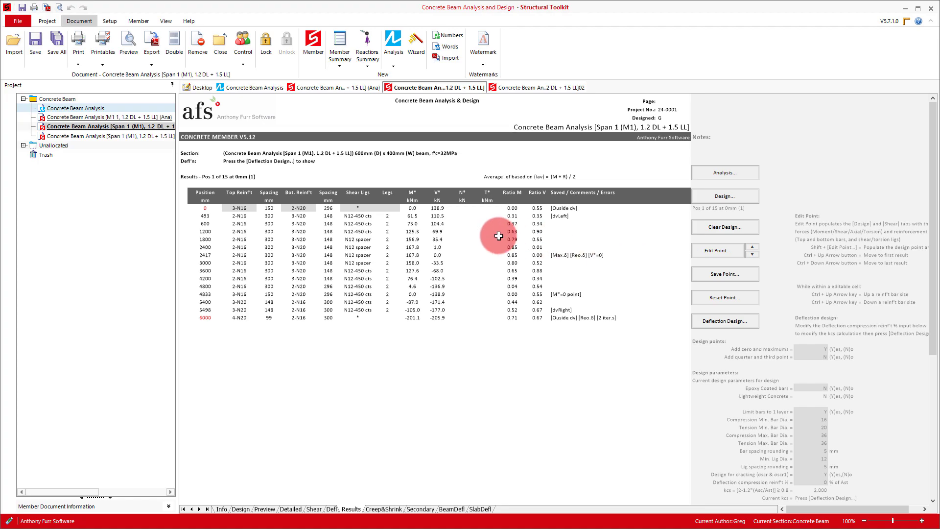
Load the 1800 mm design point for editing, check its actions and reinforcement on the Design sheet, and return to Results
click(266, 239)
click(697, 250)
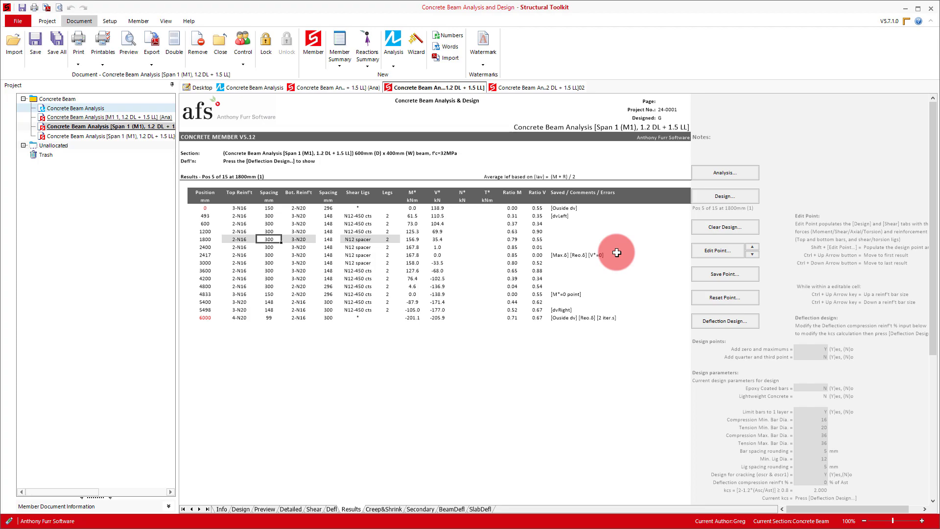
click(242, 509)
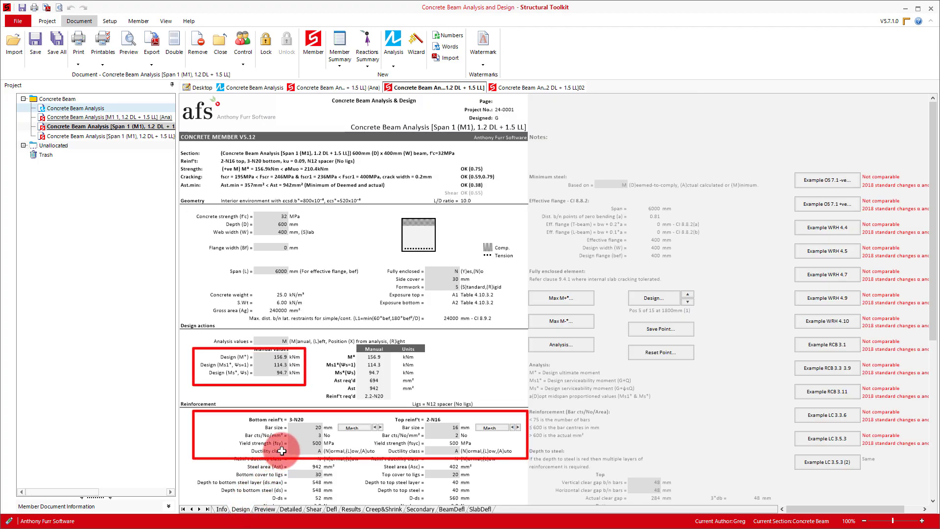
click(352, 509)
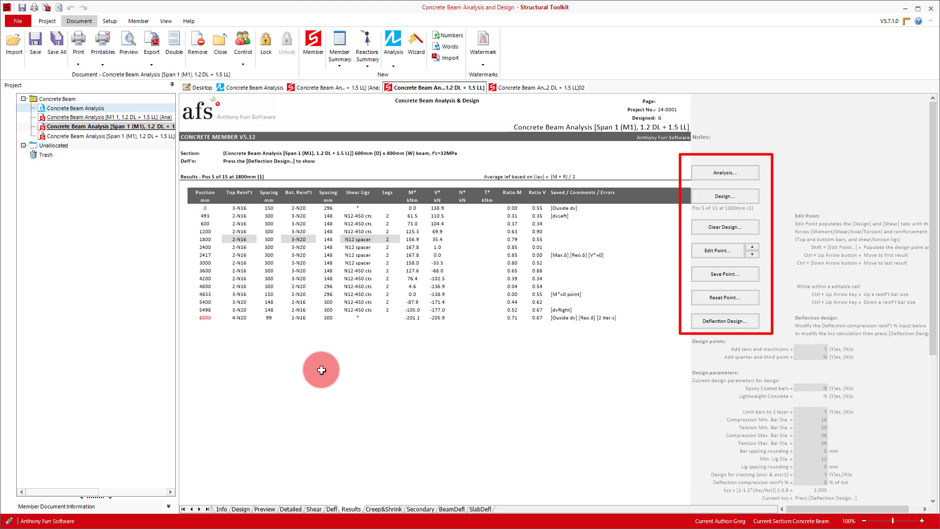
Run the deflection design for Span 1 and bring the design parameters into view
click(732, 324)
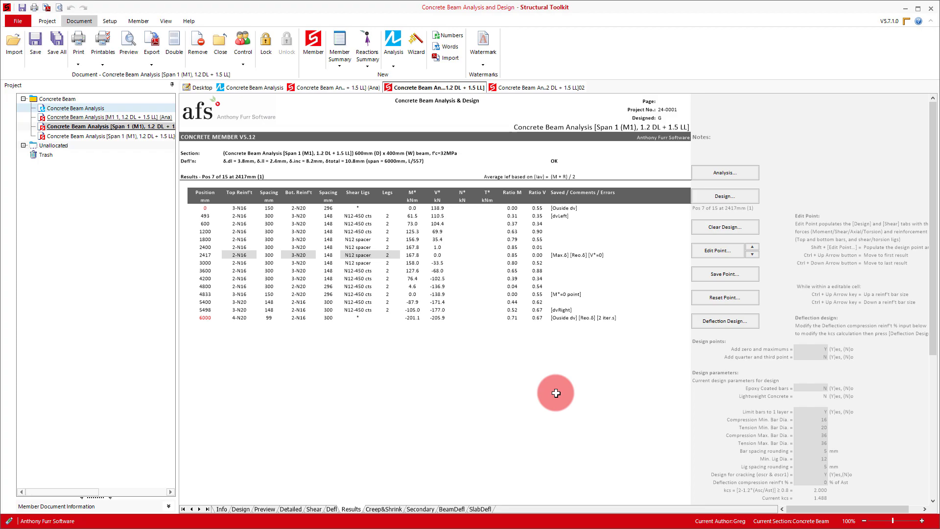
drag(929, 346, 922, 381)
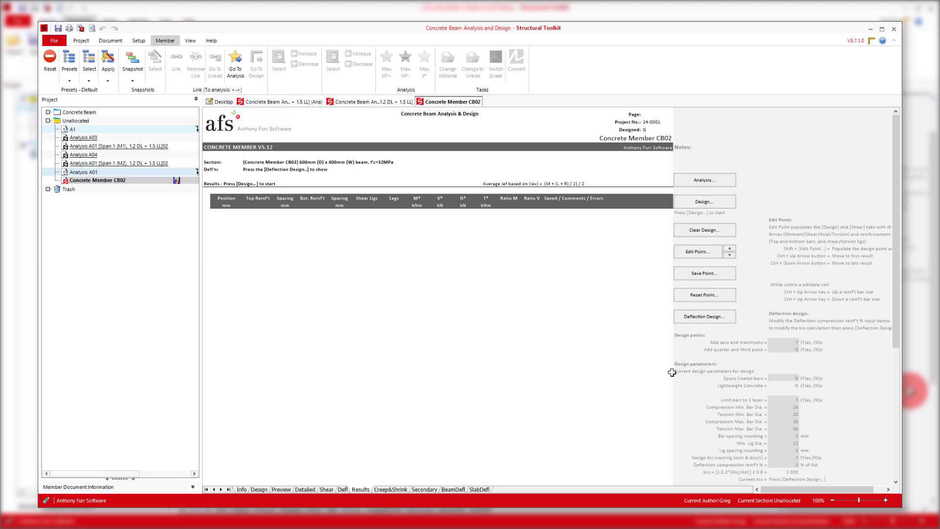
Set Concrete Member CB02's compression minimum bar diameter to 20 and save the settings as a new preset named N20
click(794, 409)
click(803, 406)
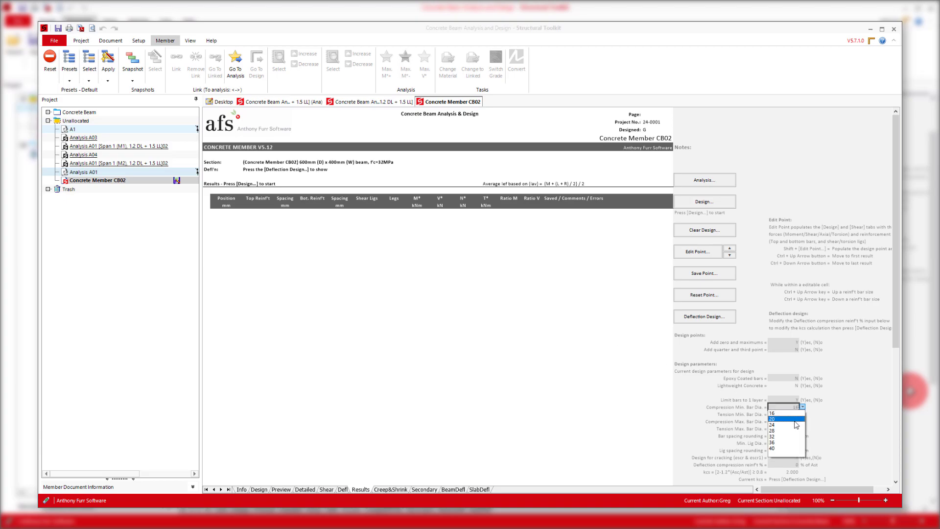
click(787, 417)
click(69, 80)
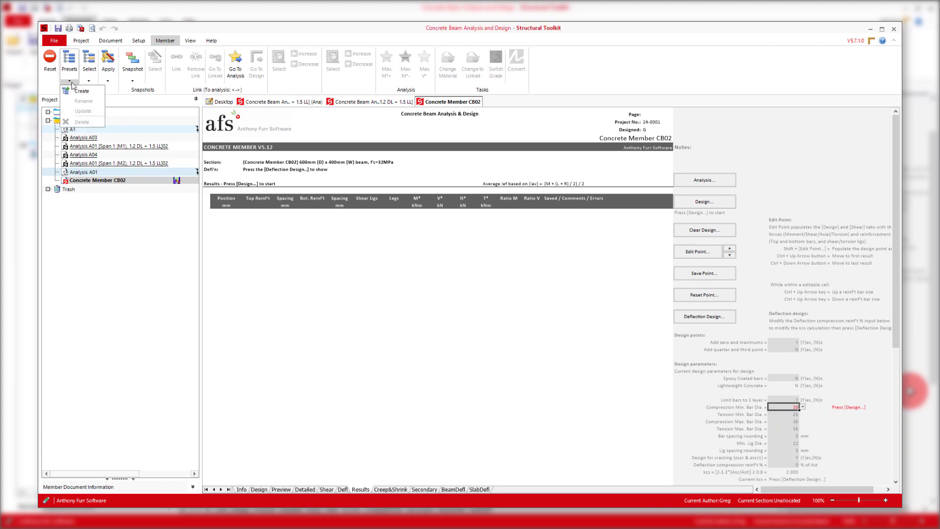
click(81, 89)
text(N2)
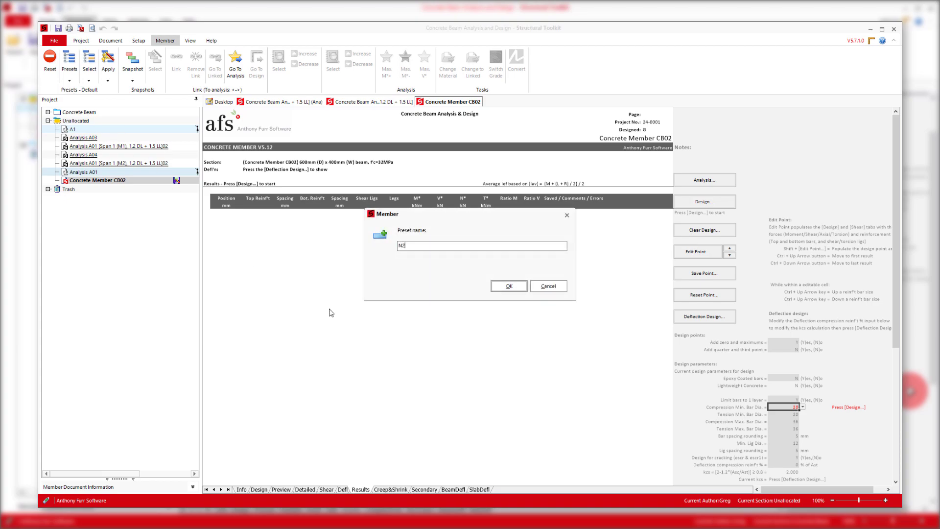
text(0)
key(Return)
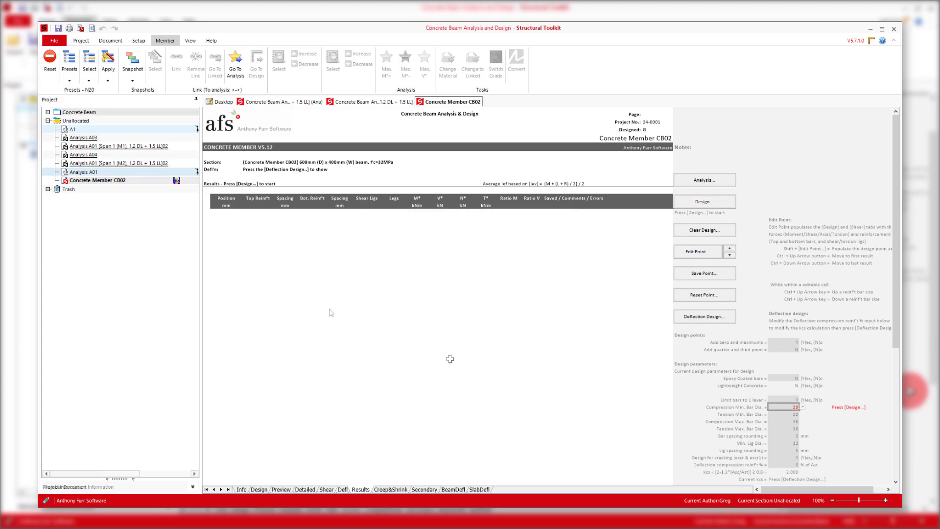
Set the top cover to 30 mm on CB02's Design sheet and update the N20 preset with it
click(254, 490)
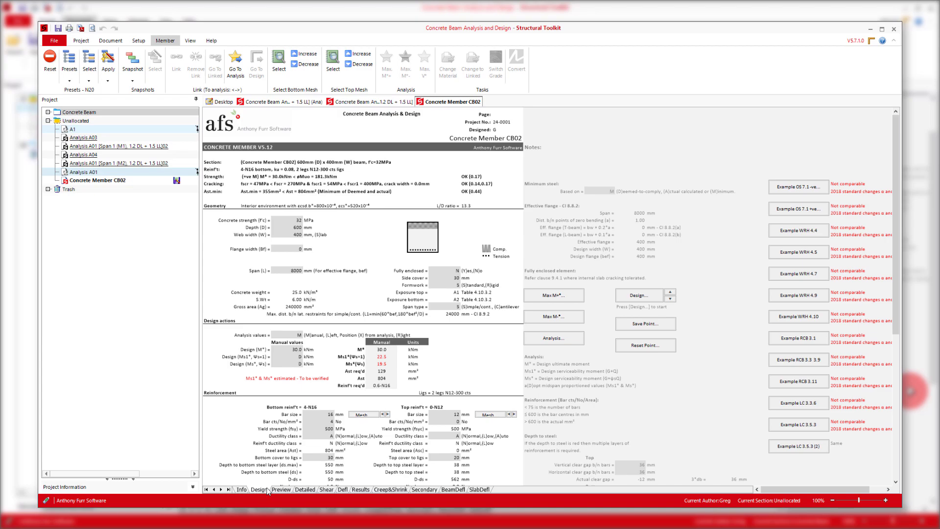
click(431, 459)
text(30)
key(Return)
click(69, 77)
click(85, 109)
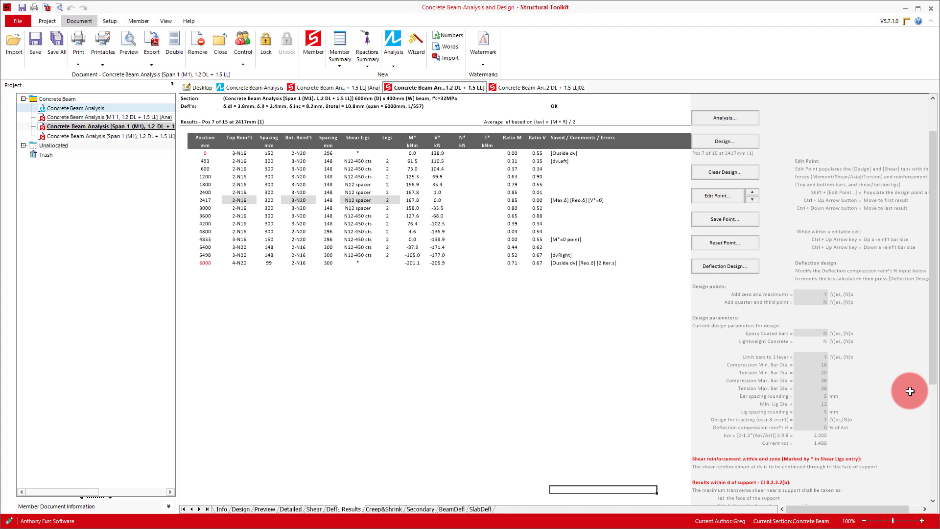
Set Span 1's compression minimum bar diameter to 20 and rerun the member design
click(820, 365)
click(832, 365)
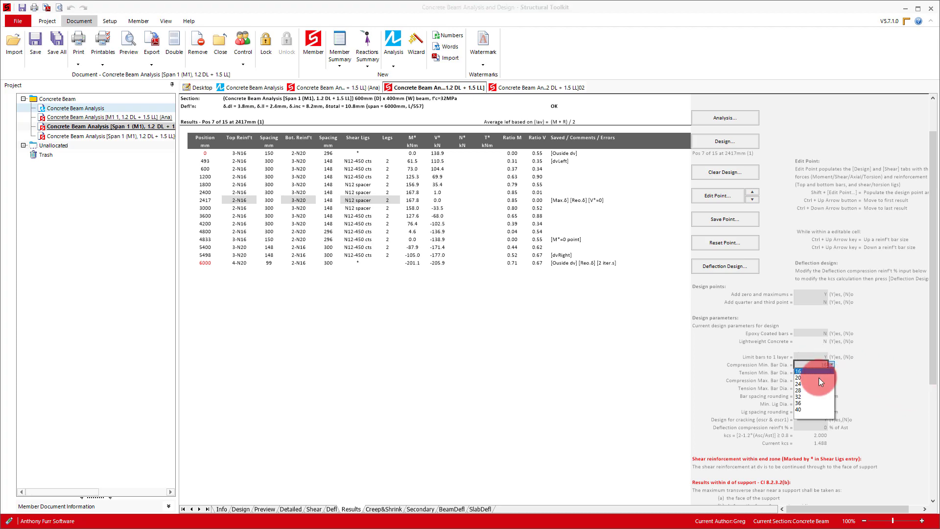
click(818, 377)
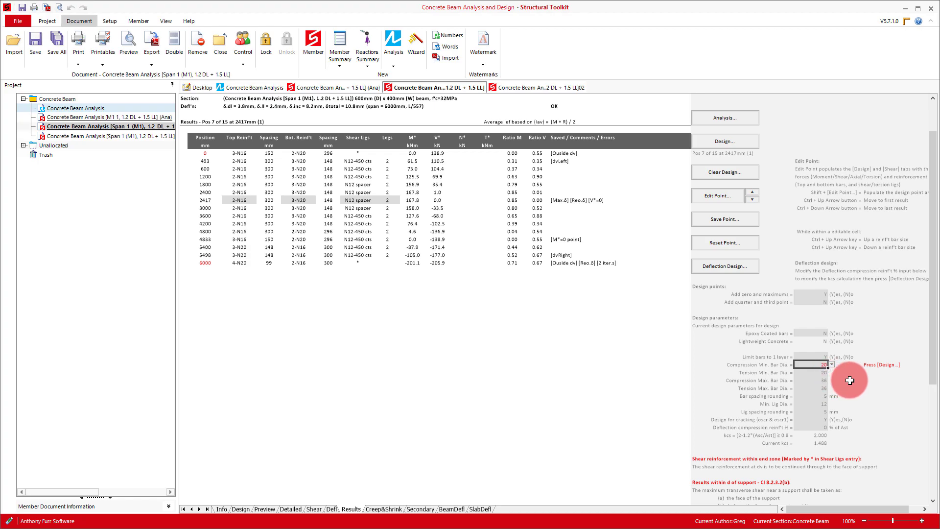
click(742, 144)
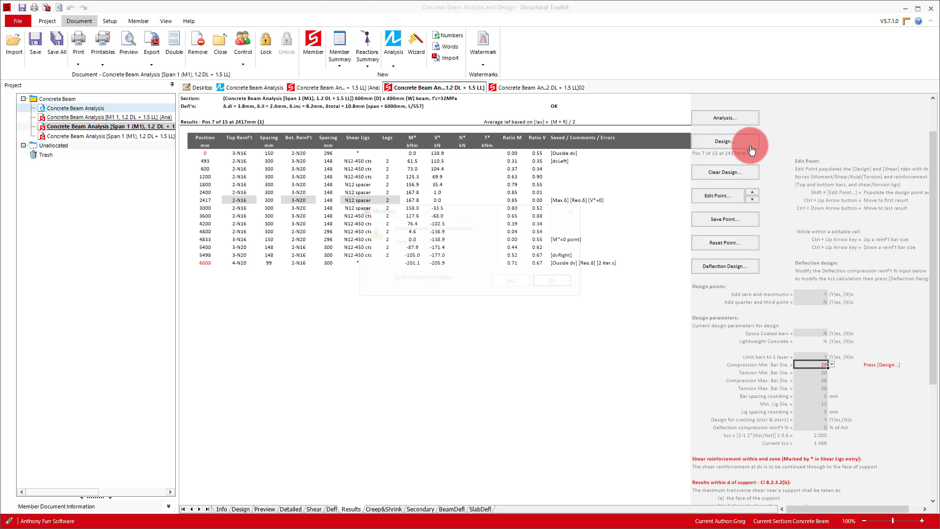
click(524, 280)
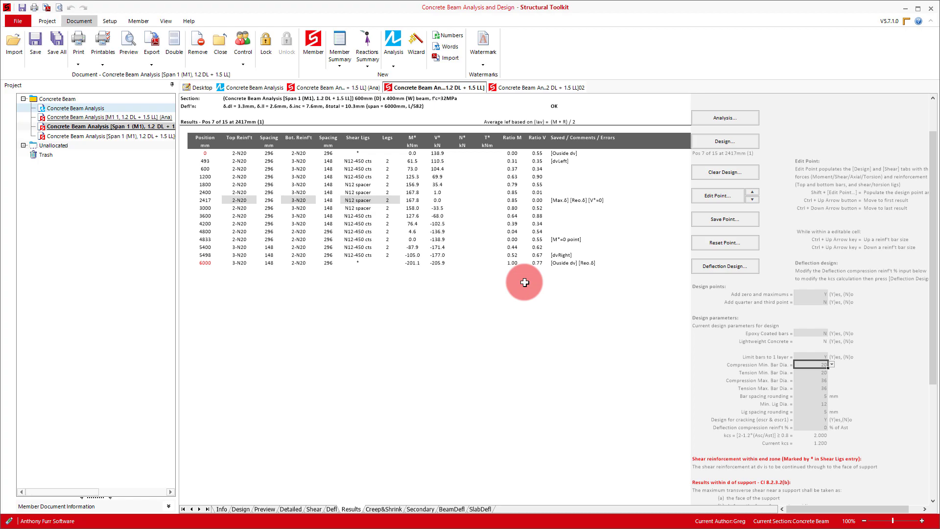
Load the 493 mm design point for editing, try 4-N20 bottom reinforcement there, and reset the point
click(298, 161)
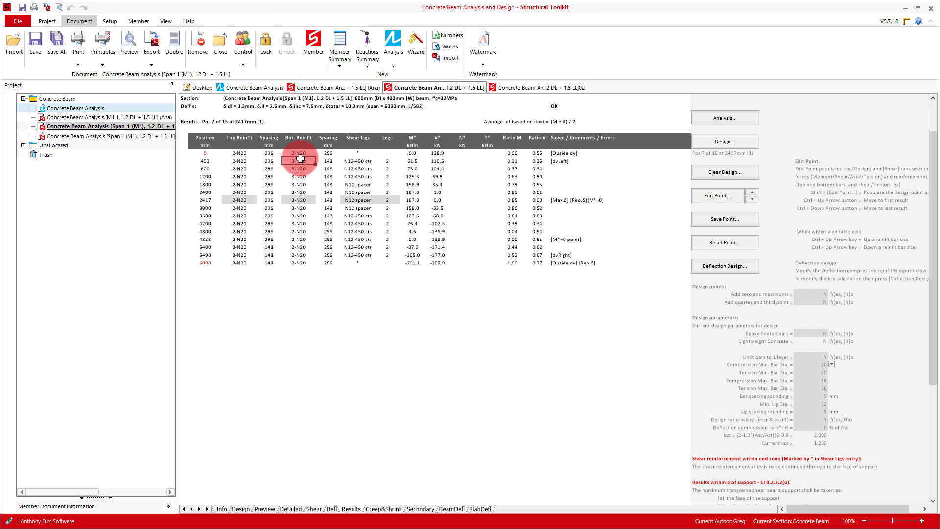
click(718, 198)
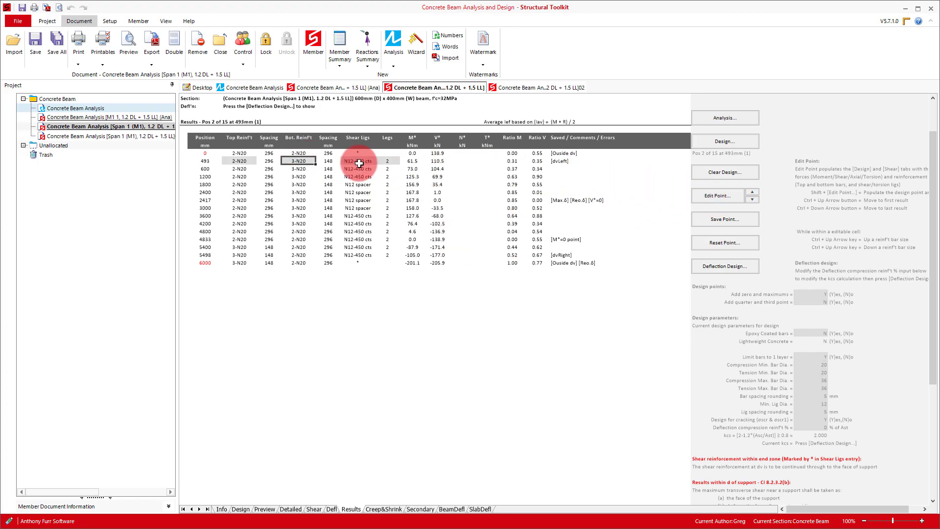
double_click(292, 161)
key(BackSpace)
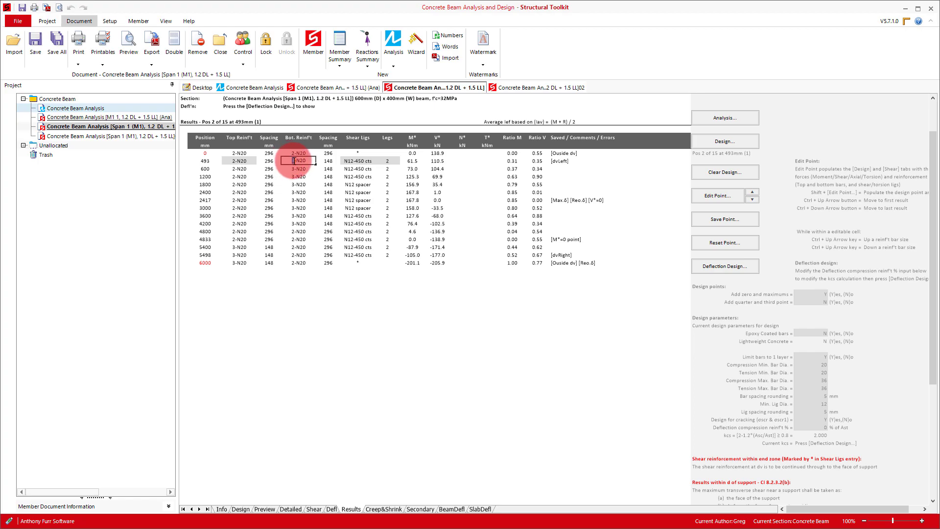
text(4)
key(Return)
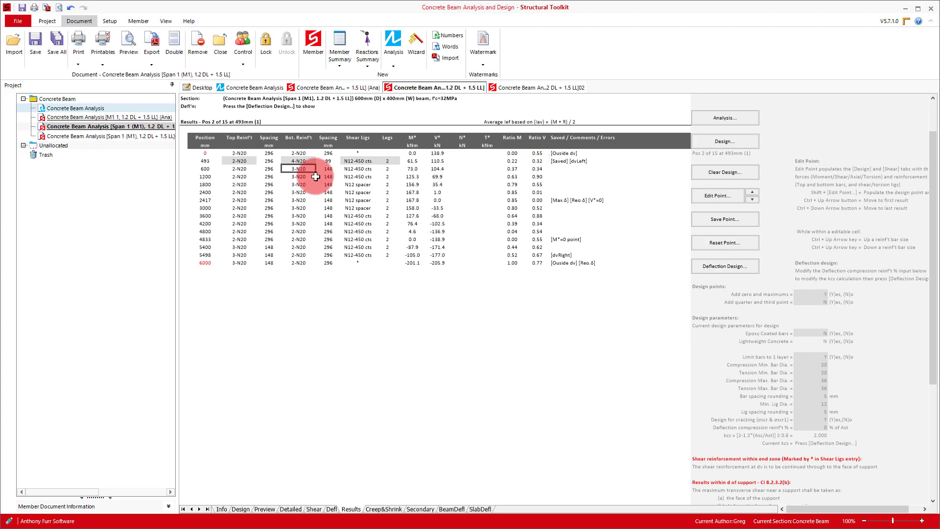
click(299, 161)
click(719, 244)
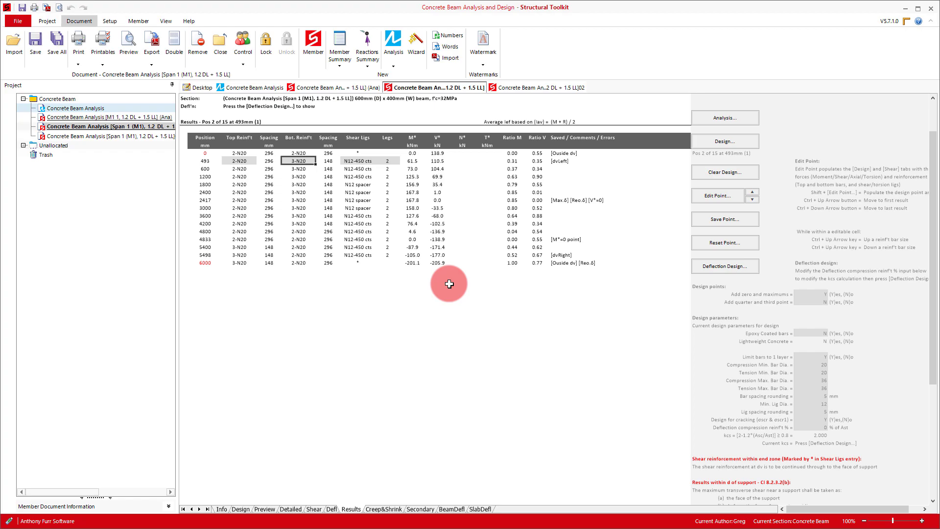
Try 2-N20 bottom reinforcement at the 493 mm design point
double_click(302, 160)
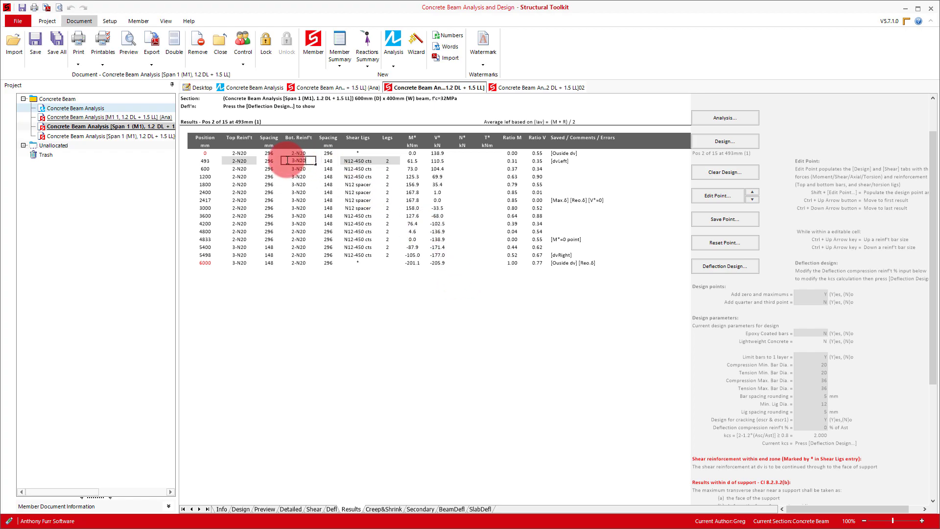
drag(288, 161, 297, 160)
text(2-)
key(Return)
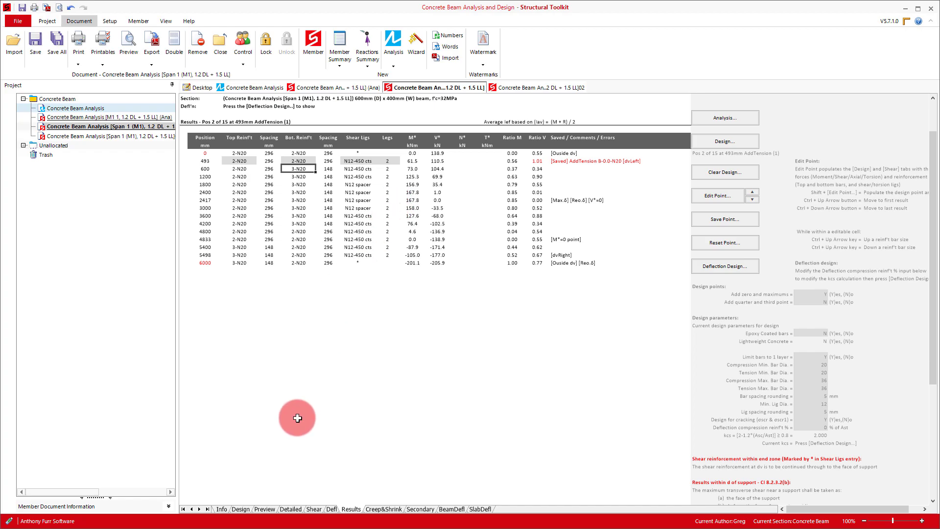
Check the 493 mm point on the Design and Shear sheets, reset it to its designed reinforcement, and return to Results
click(240, 509)
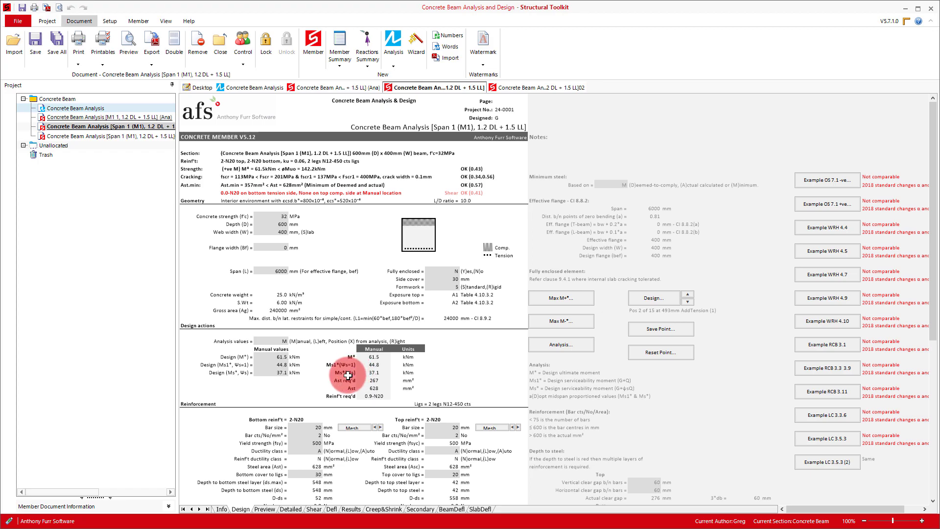
click(314, 509)
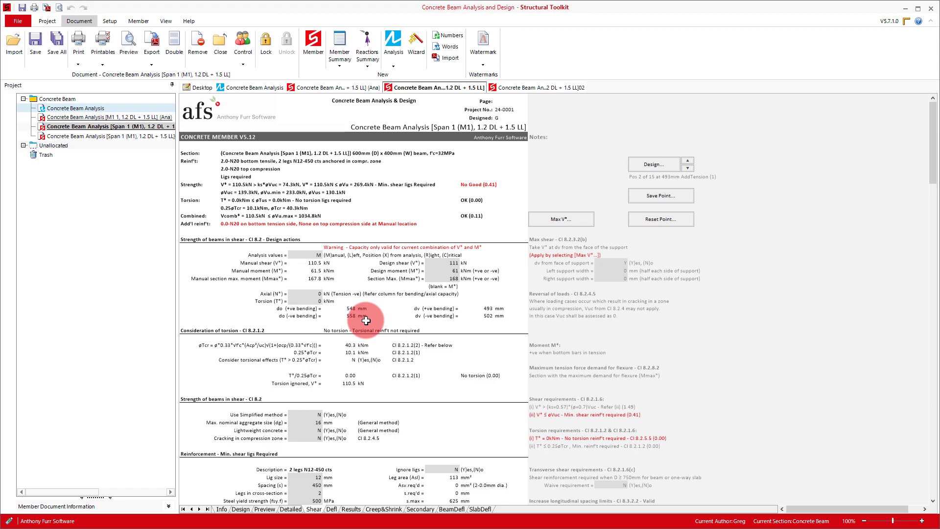
click(661, 219)
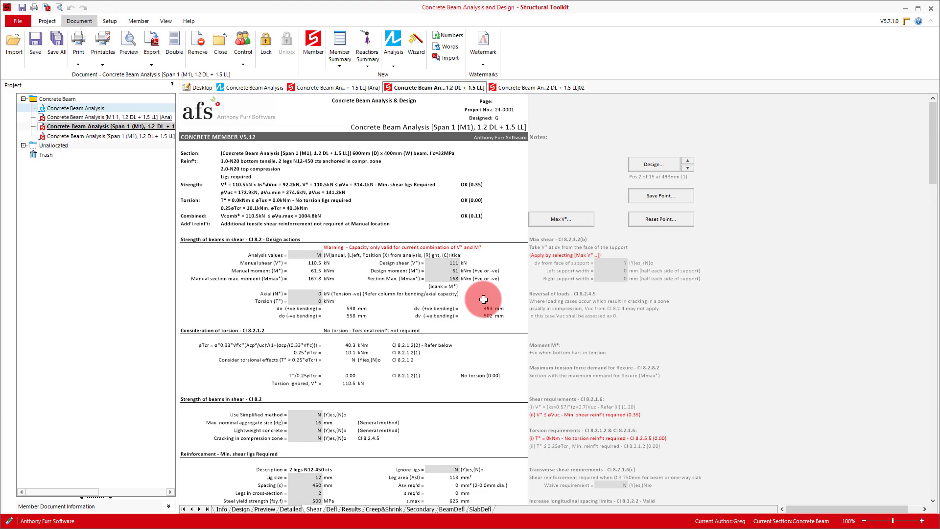
click(351, 509)
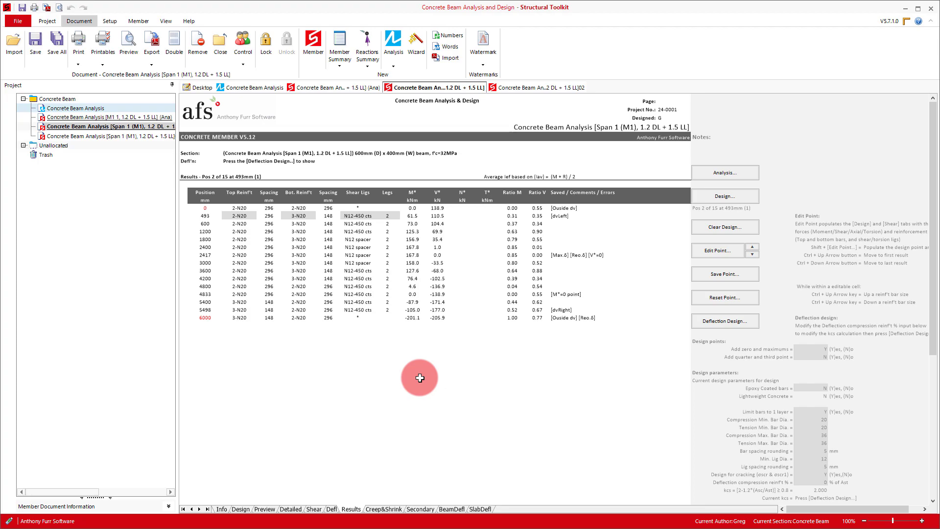
Run the deflection design for Span 1 and review the Defl sheet's calculation before returning to Results
click(699, 320)
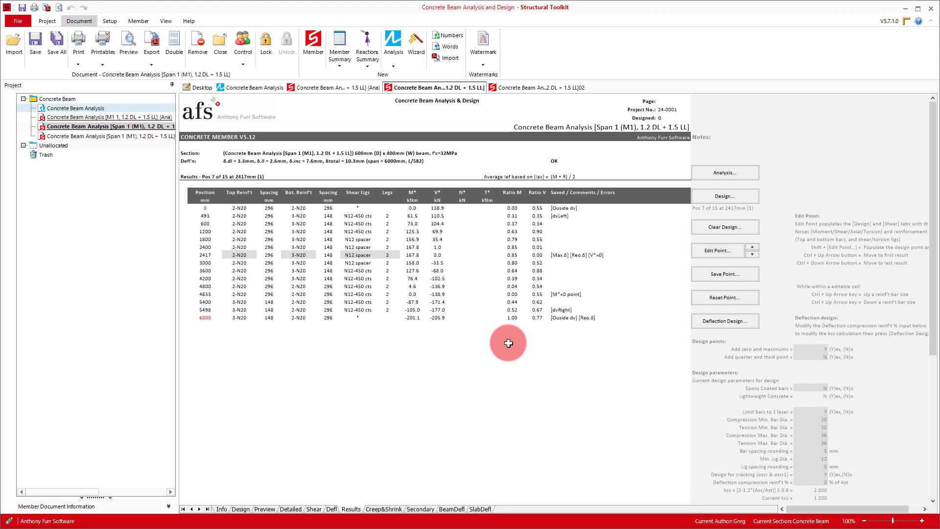
click(332, 509)
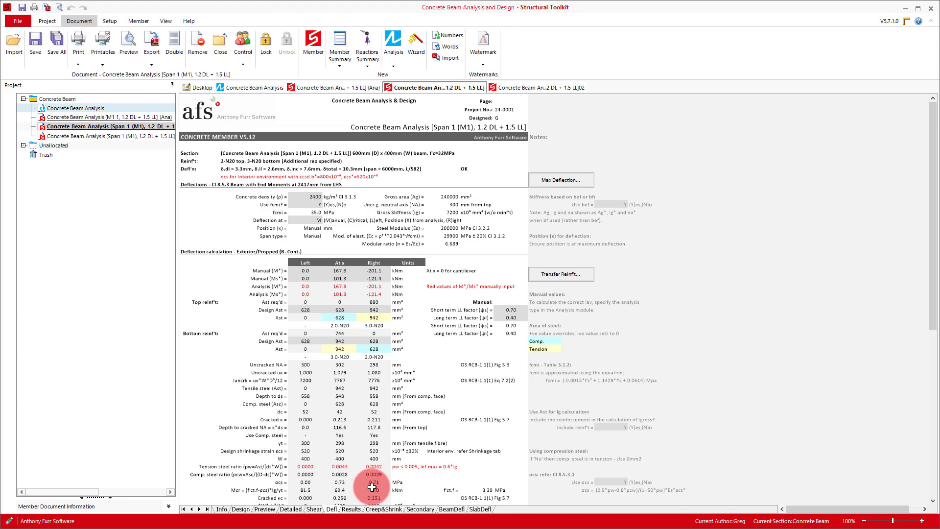
click(350, 509)
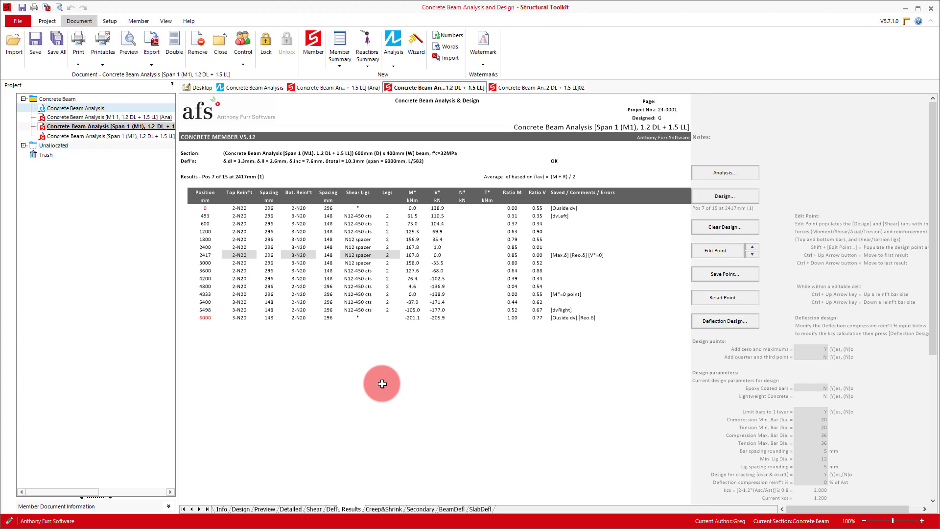
Create a concrete member design for member M2 from the beam analysis, using the Floor live load type
click(264, 87)
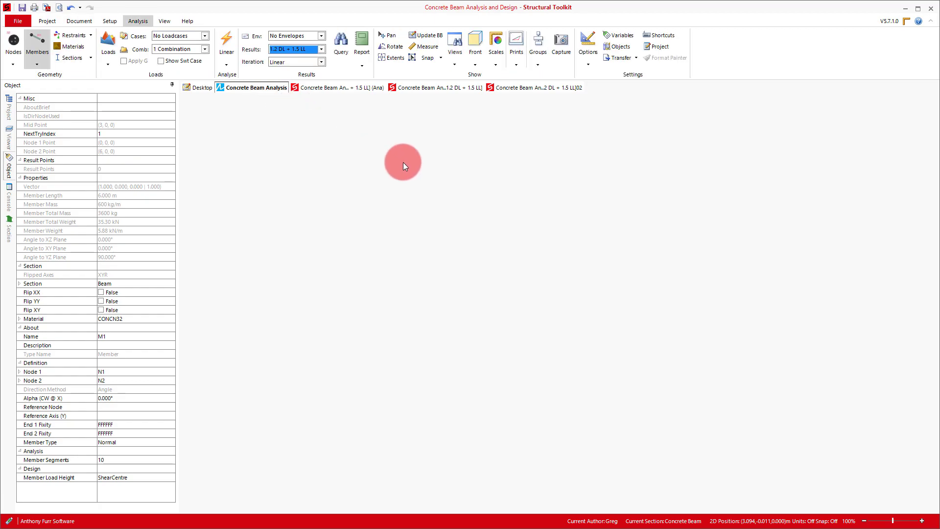
click(695, 274)
right_click(641, 255)
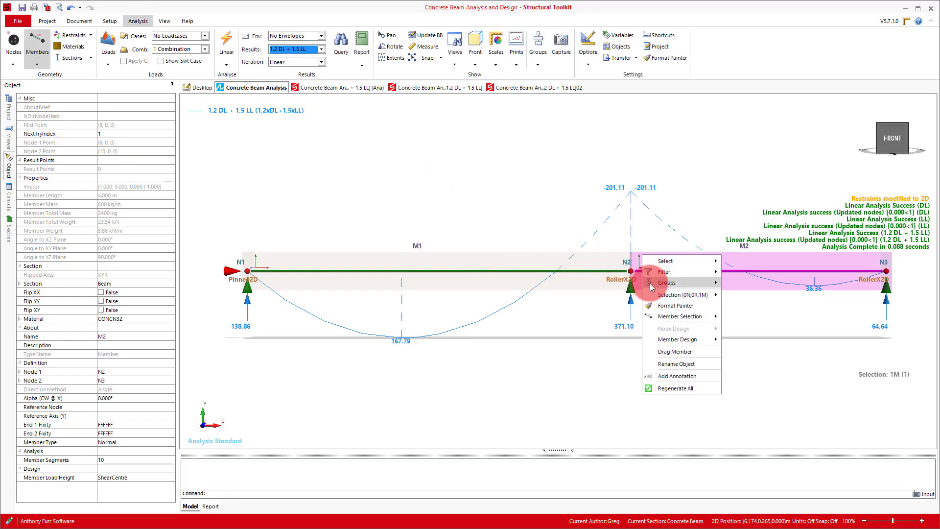
mouse_move(666, 340)
click(747, 373)
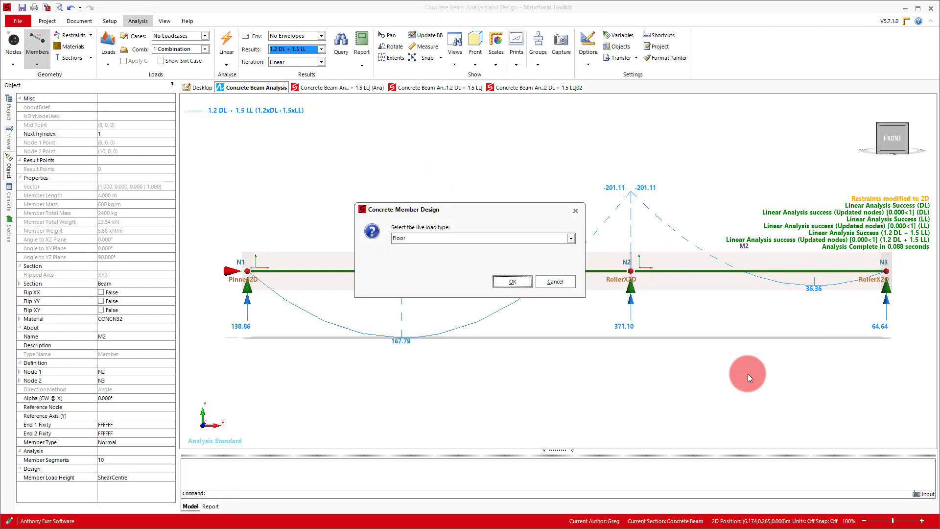
click(512, 282)
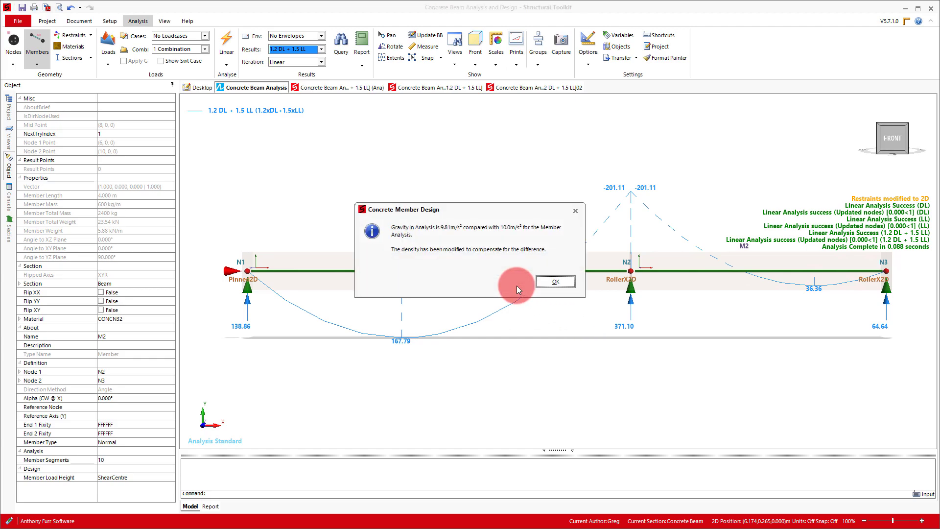
click(550, 283)
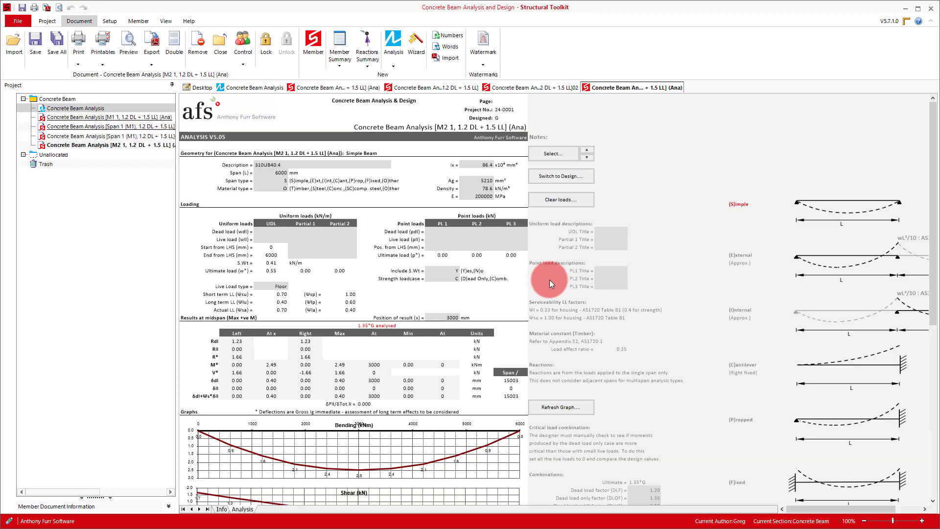
click(549, 280)
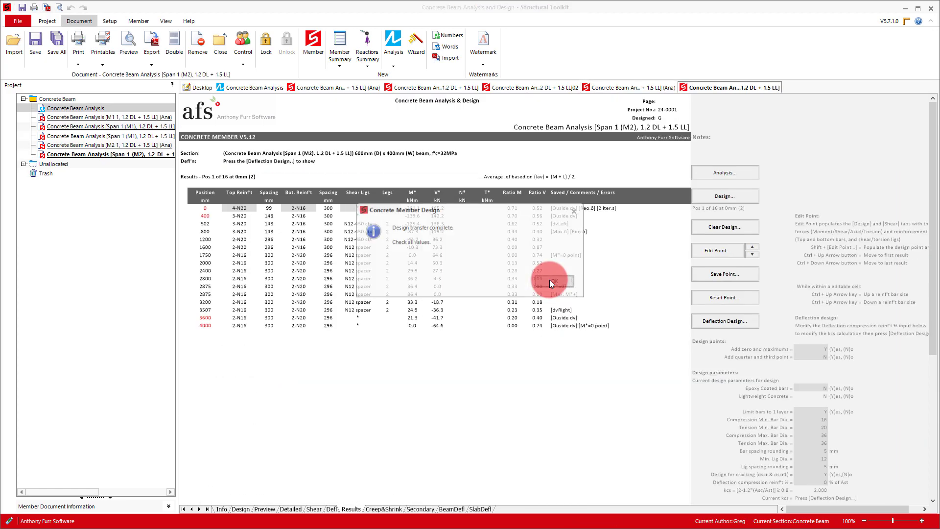
click(549, 280)
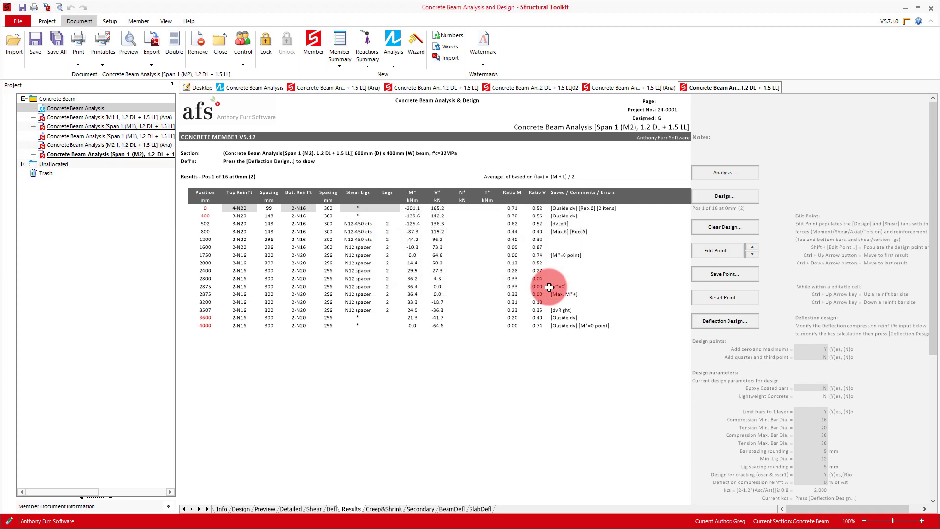
Set M2's compression minimum bar diameter to 20, then rerun its member design and deflection design
click(806, 419)
text(20)
key(Return)
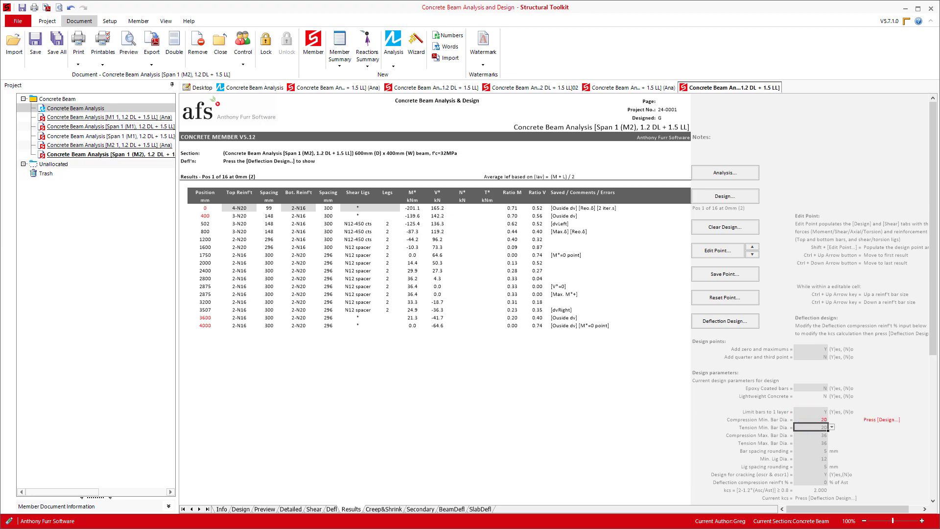
click(734, 197)
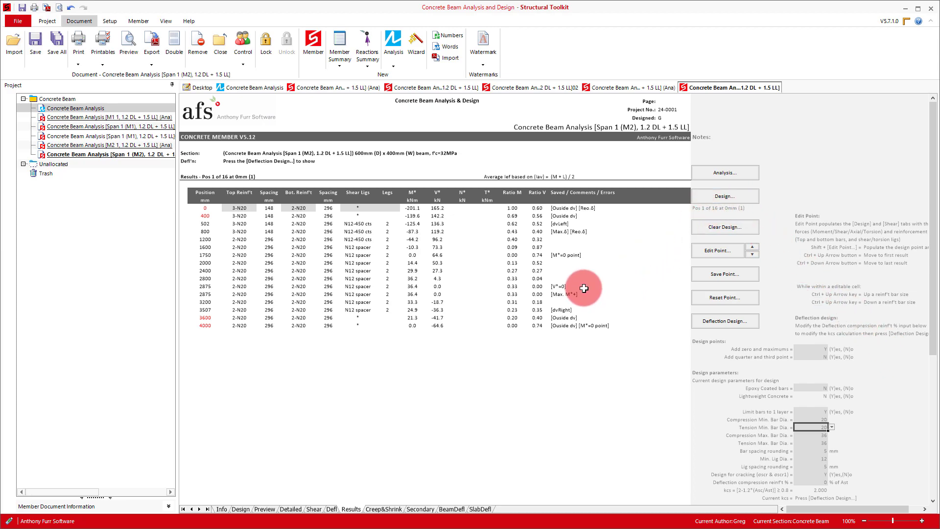
click(706, 323)
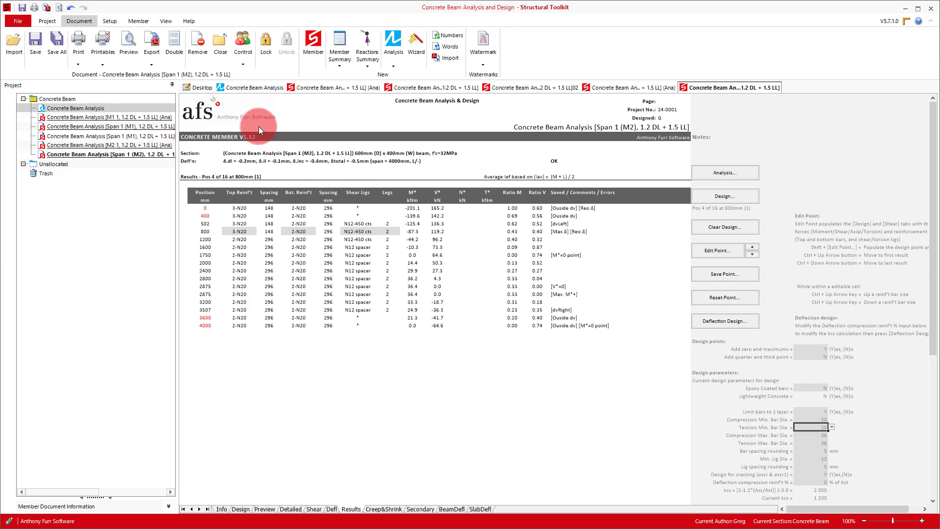
Create a new standalone concrete member design named Concrete Member CB01
click(199, 86)
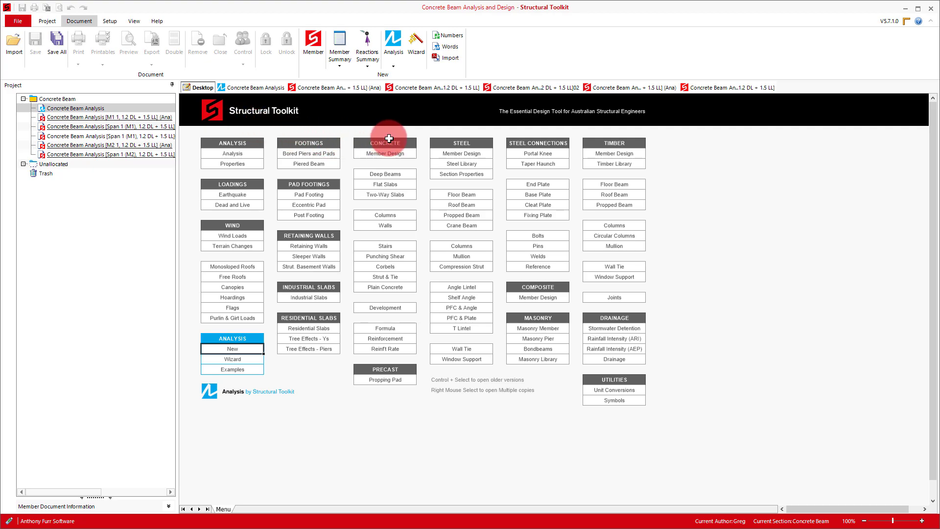
click(409, 152)
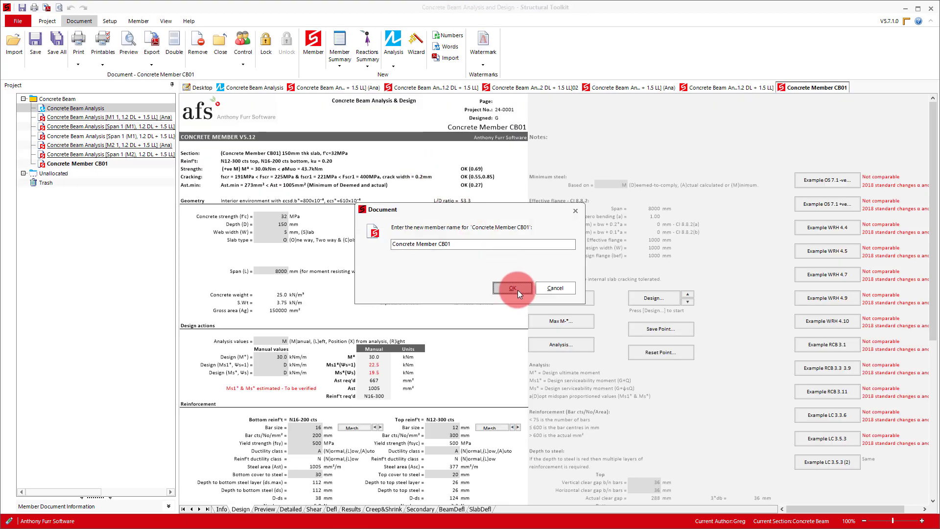
click(518, 290)
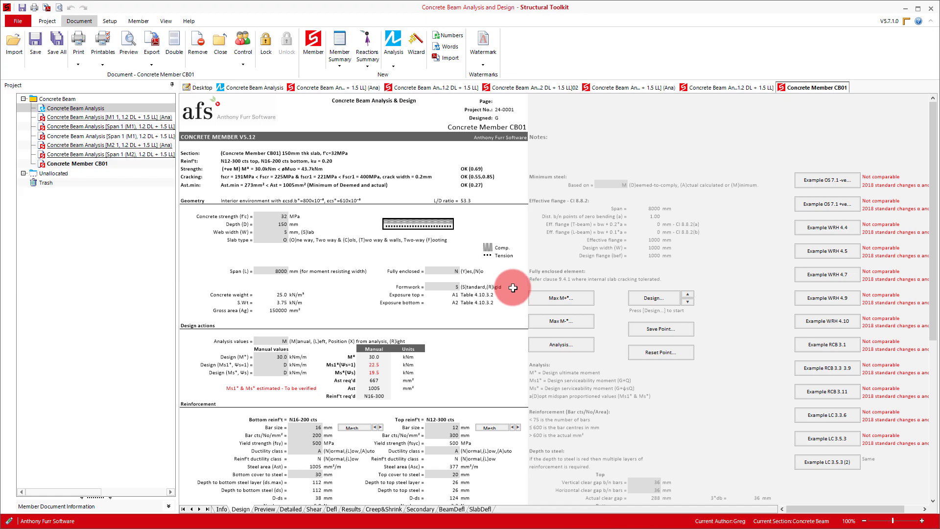
Set CB01's depth to 600 mm and web width to 400 mm, and create its linked analysis document
click(275, 221)
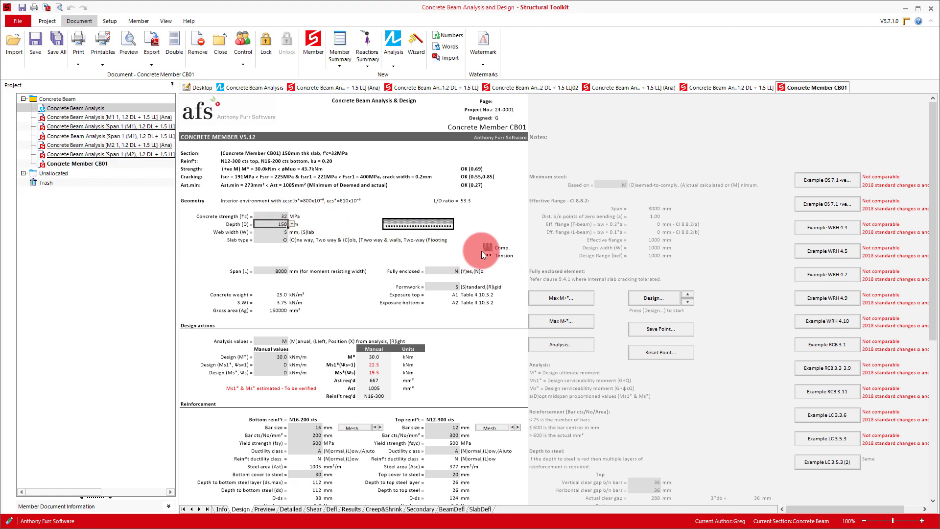
text(600)
key(Tab)
text(400)
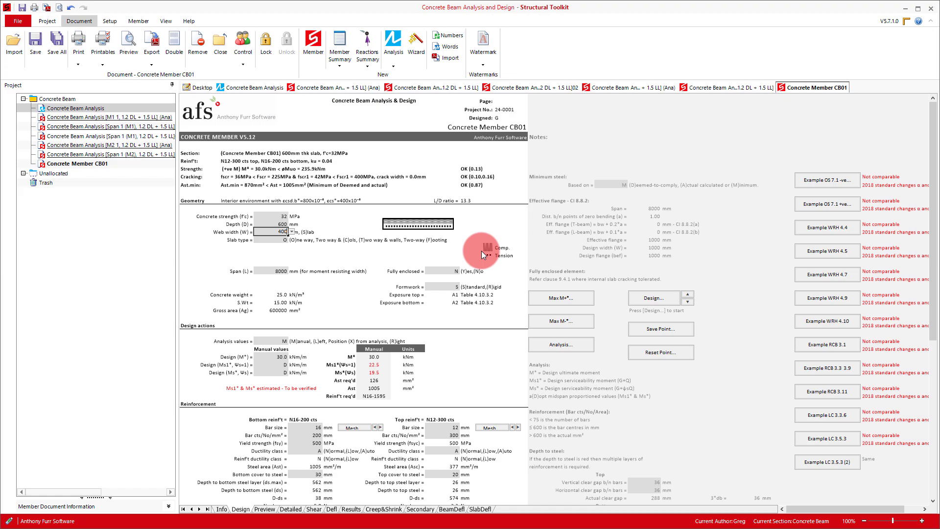
key(Tab)
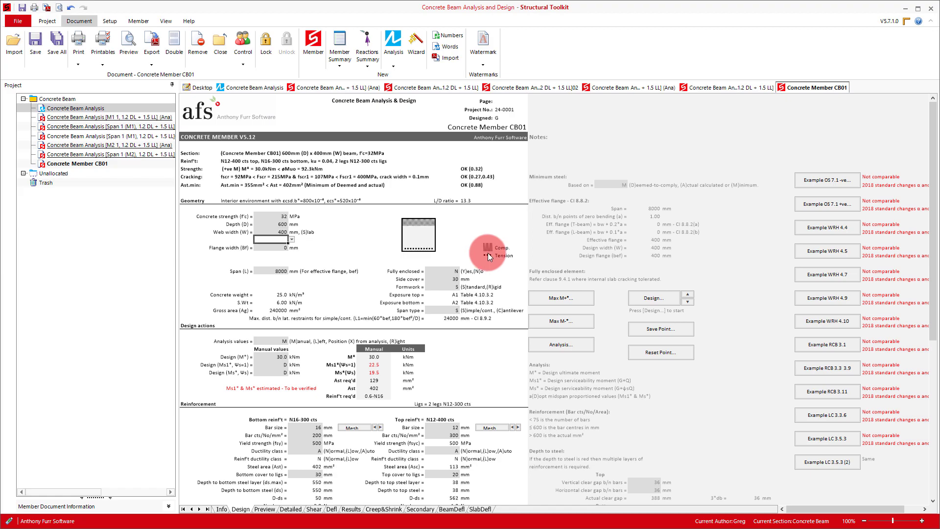
click(591, 347)
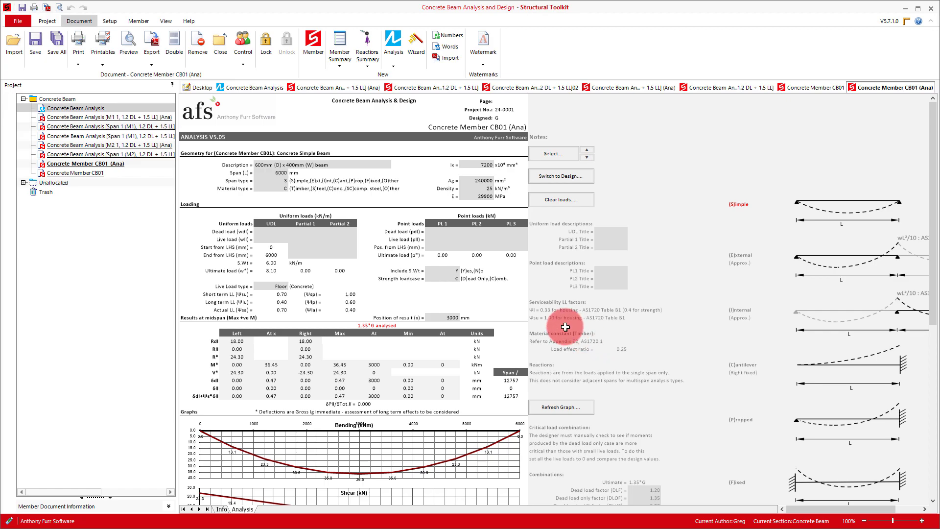
Set the span type of CB01's analysis to Other (O) so end moments can be entered
click(277, 180)
click(292, 181)
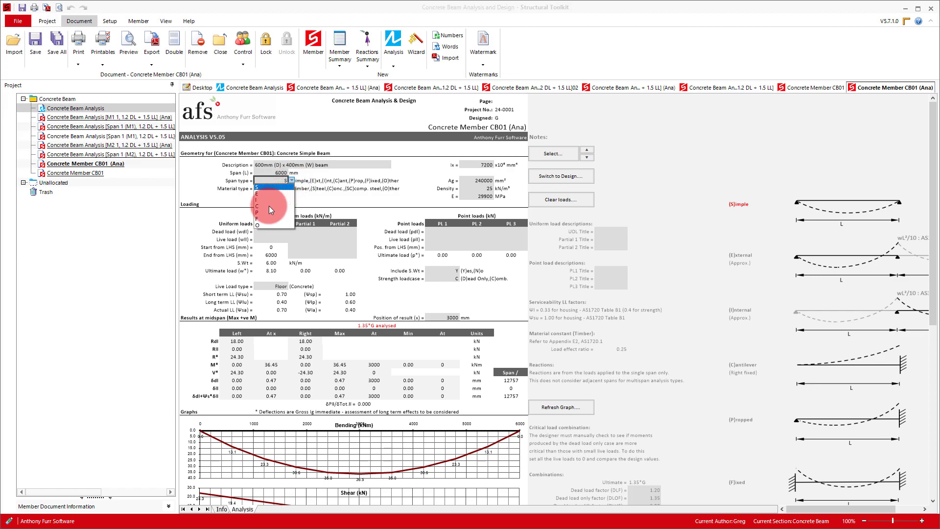
click(267, 238)
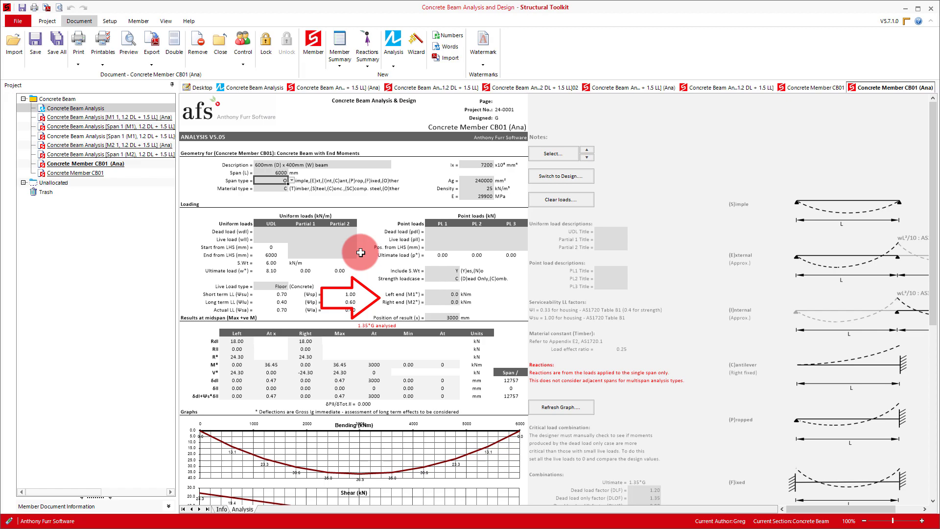
Enter CB01's full-length uniform loads as 12 kN/m dead load and 24 kN/m live load
click(270, 231)
text(12\)
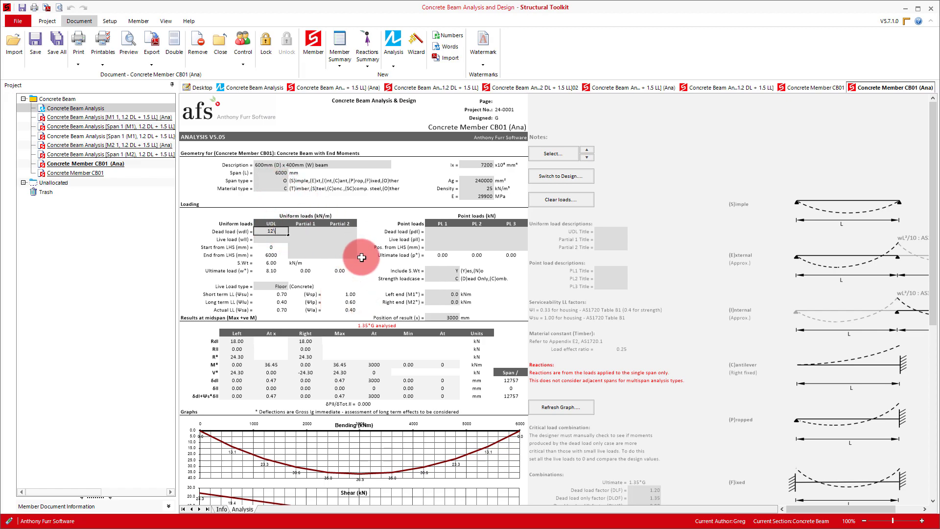
key(Return)
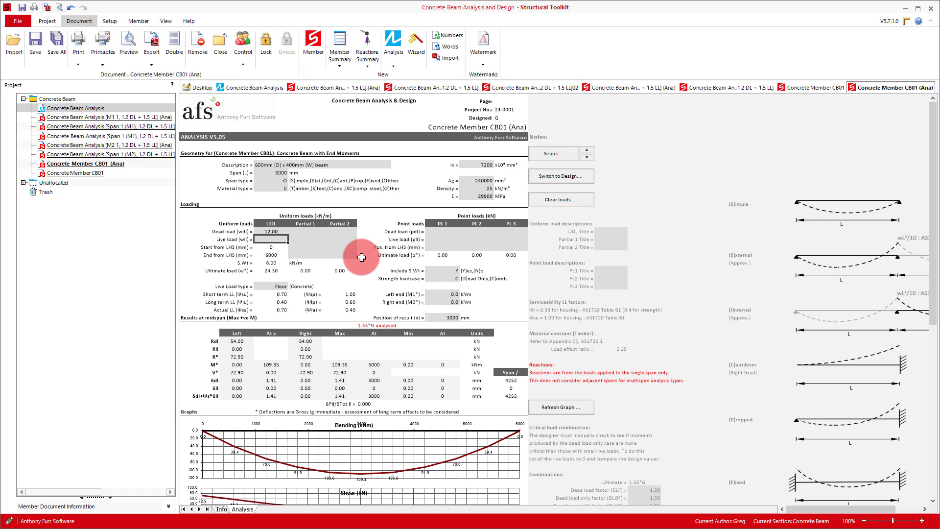
text(24)
key(Return)
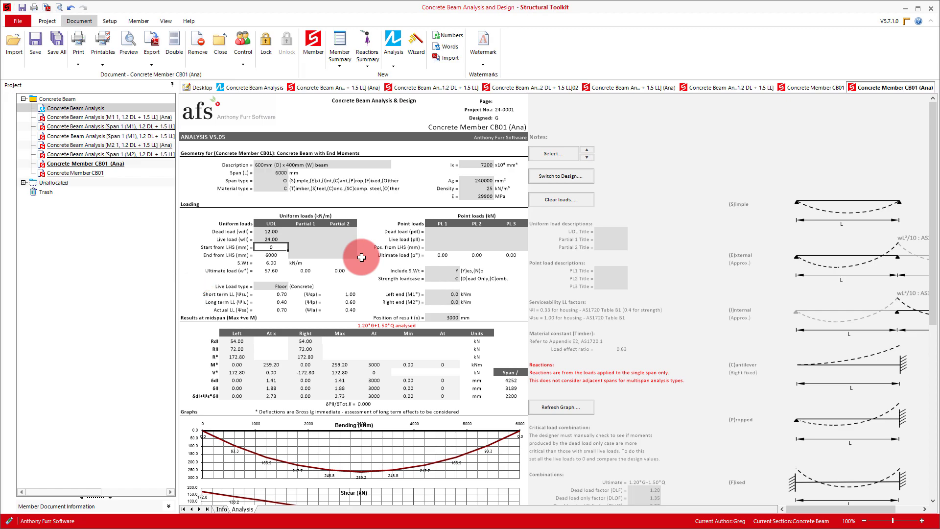
Look up the interior support moment in the Concrete Beam Analysis model and set CB01's right end moment M2* to -201.1 kNm
click(256, 87)
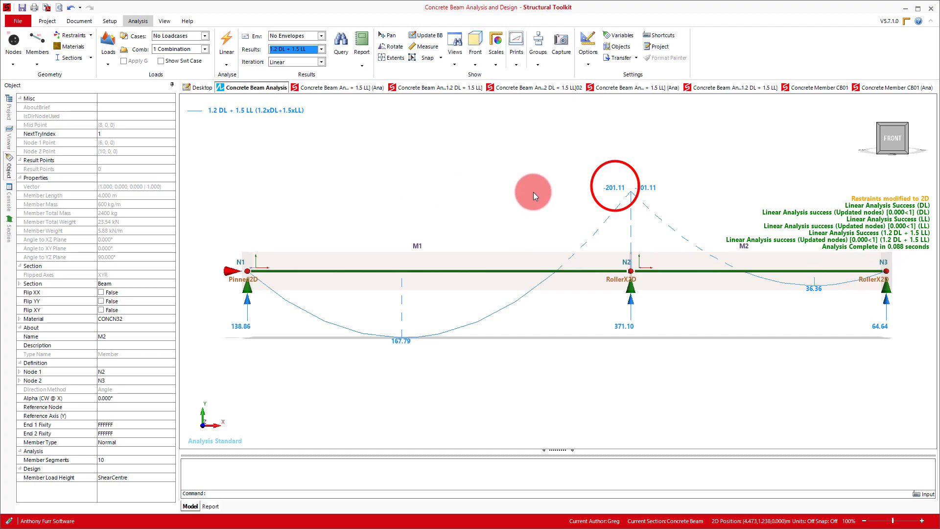
click(872, 87)
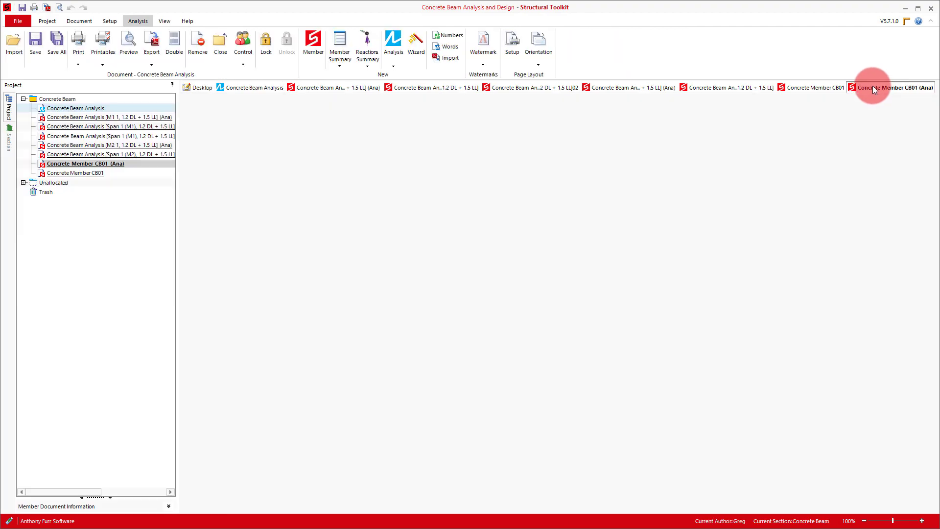
click(443, 301)
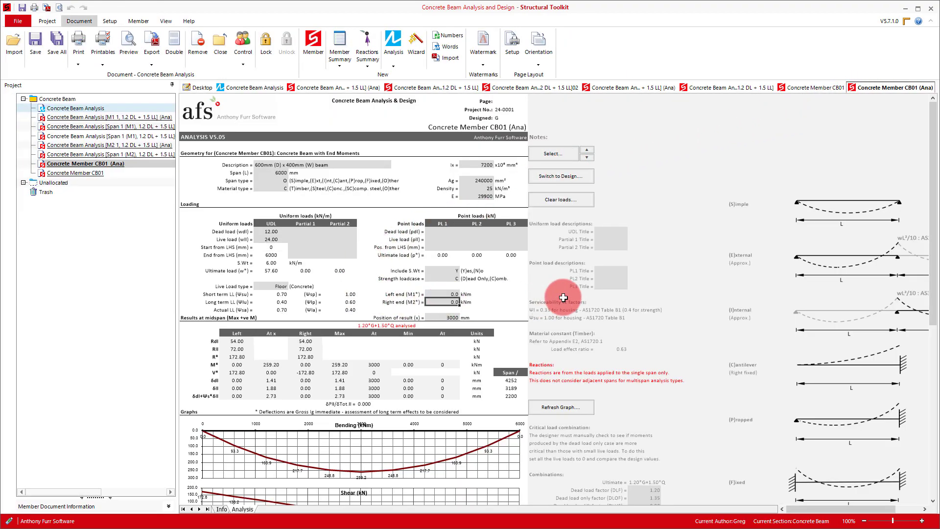
key(Delete)
text(-201.1)
key(Return)
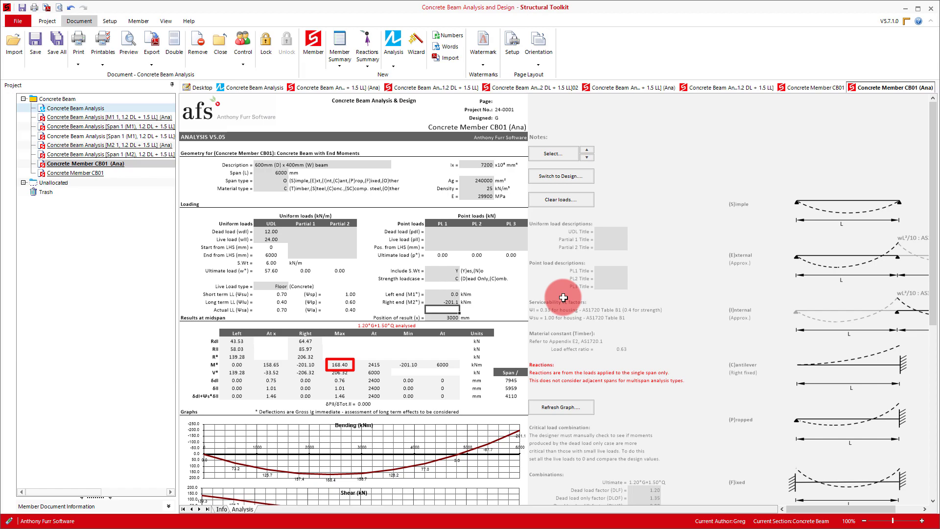
Compare CB01's analysis results and graphs with the Concrete Beam Analysis model and the linked M1 analysis
click(253, 88)
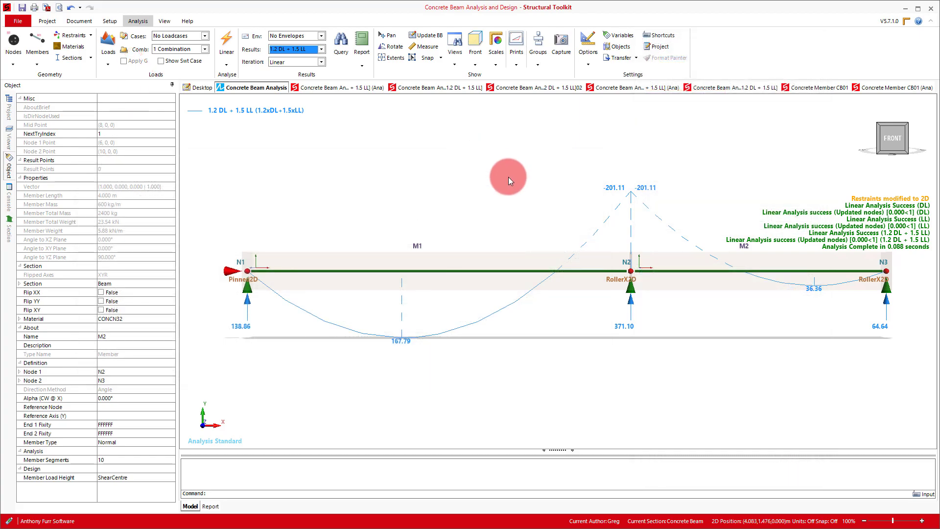
click(357, 87)
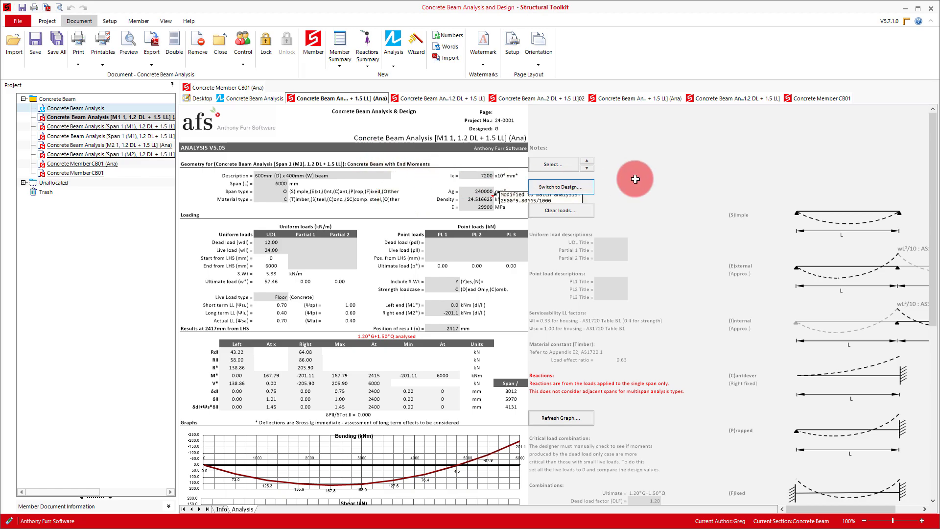
click(190, 86)
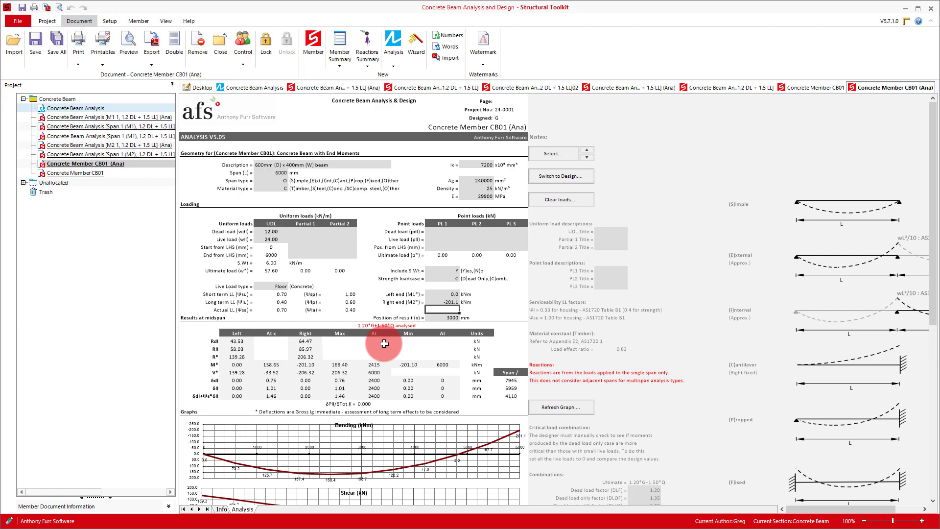
scroll(384, 343, down, 10)
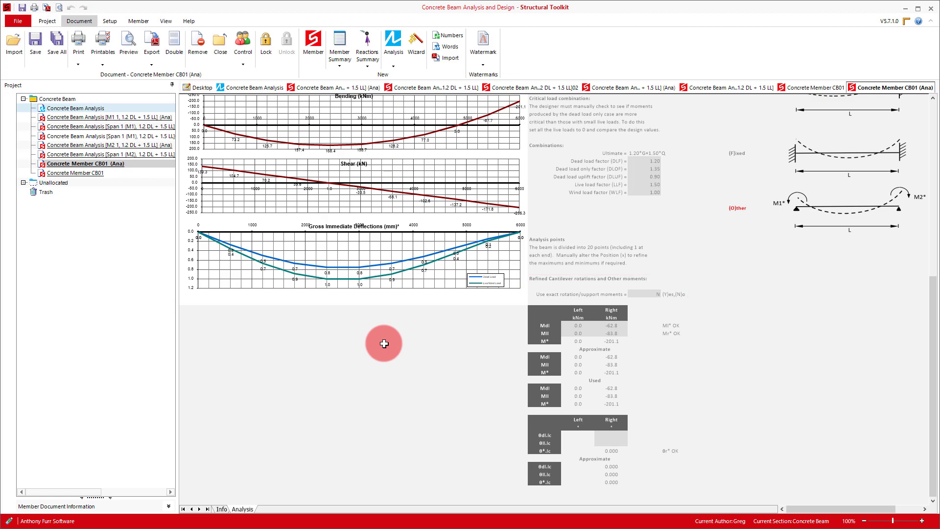
scroll(384, 344, up, 6)
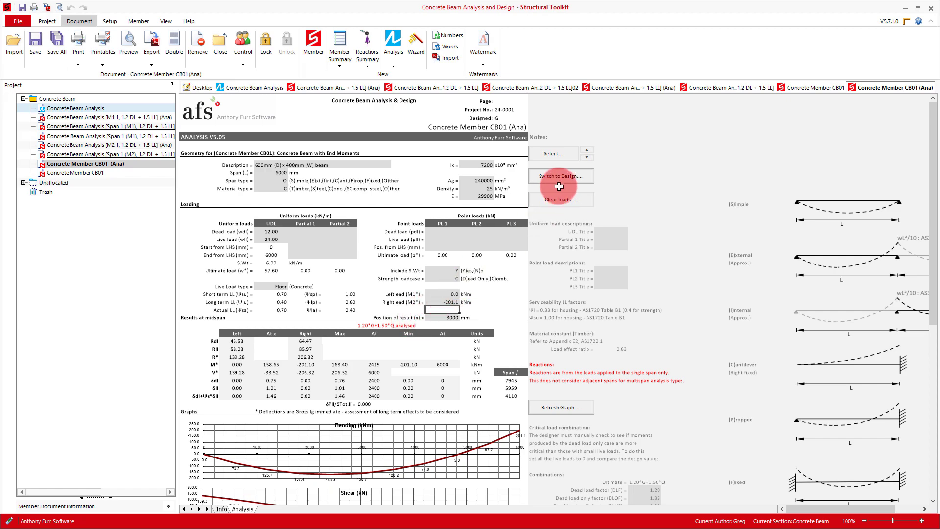
Set CB01's compression minimum bar diameter to 20 in its design results and run the member design
click(558, 186)
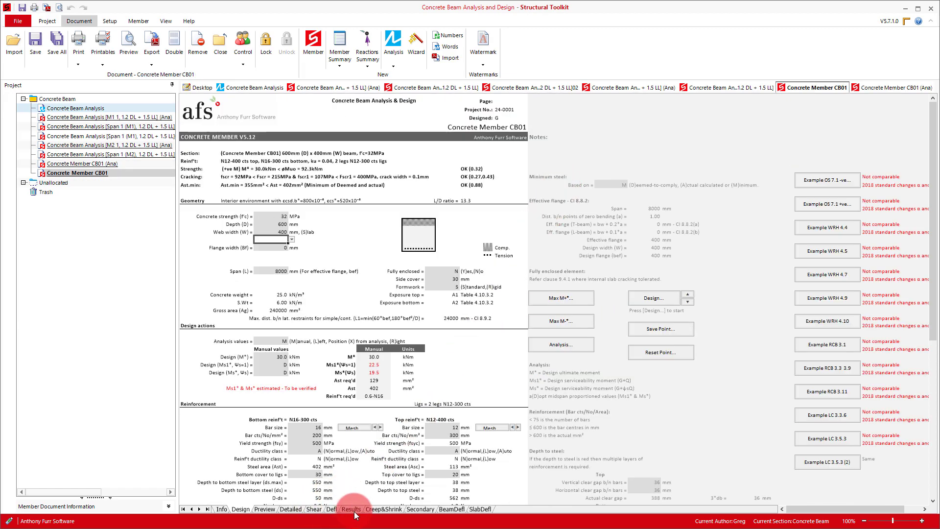
click(350, 509)
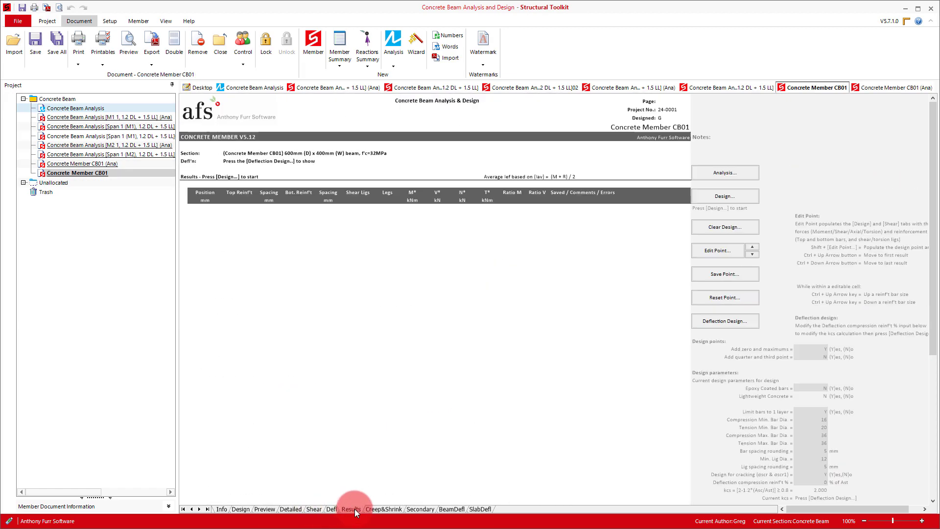
click(827, 420)
click(831, 419)
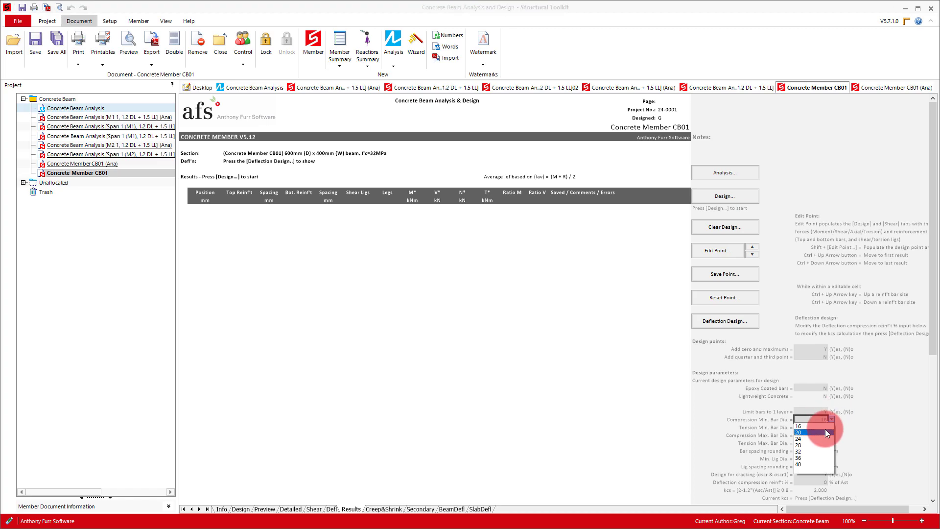
click(825, 432)
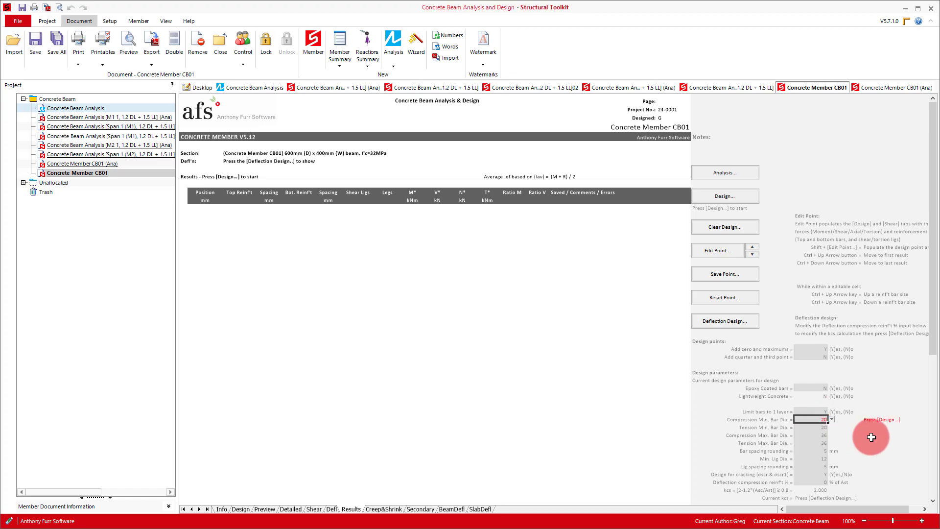
click(725, 196)
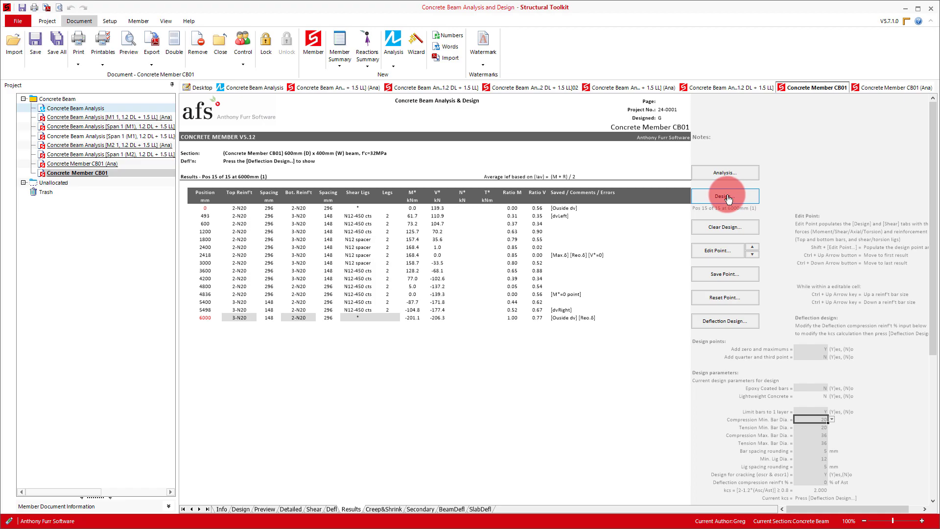
Place CB01's design results in the right pane and show the Span 1 (M1) design results beside them for comparison
right_click(794, 90)
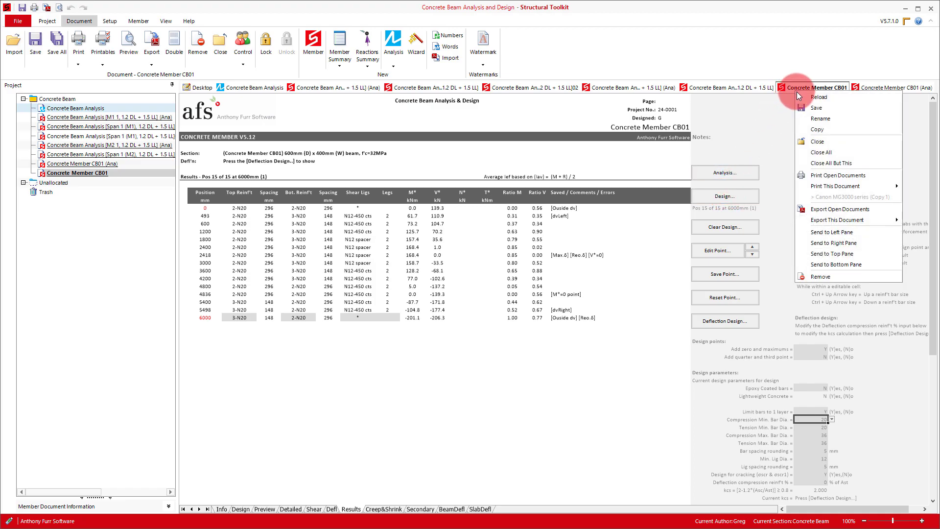
click(836, 243)
click(680, 196)
click(425, 88)
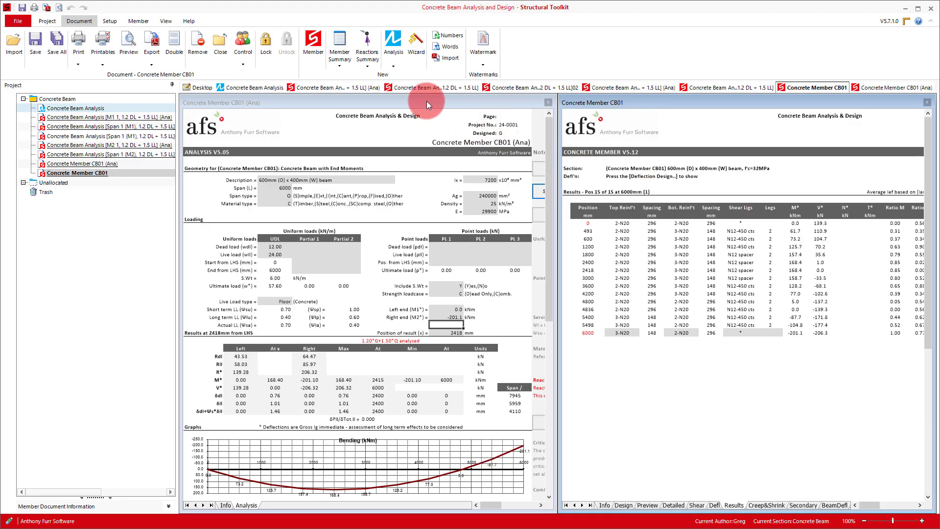
click(407, 165)
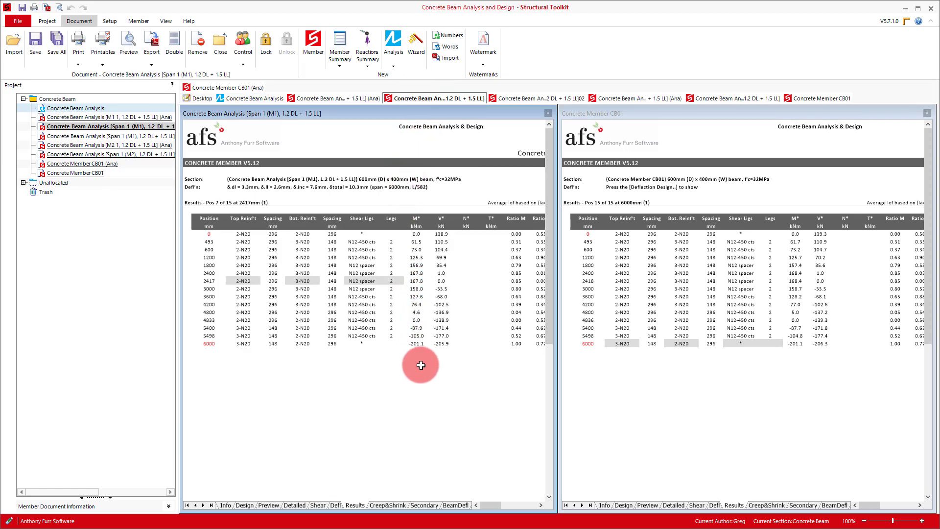